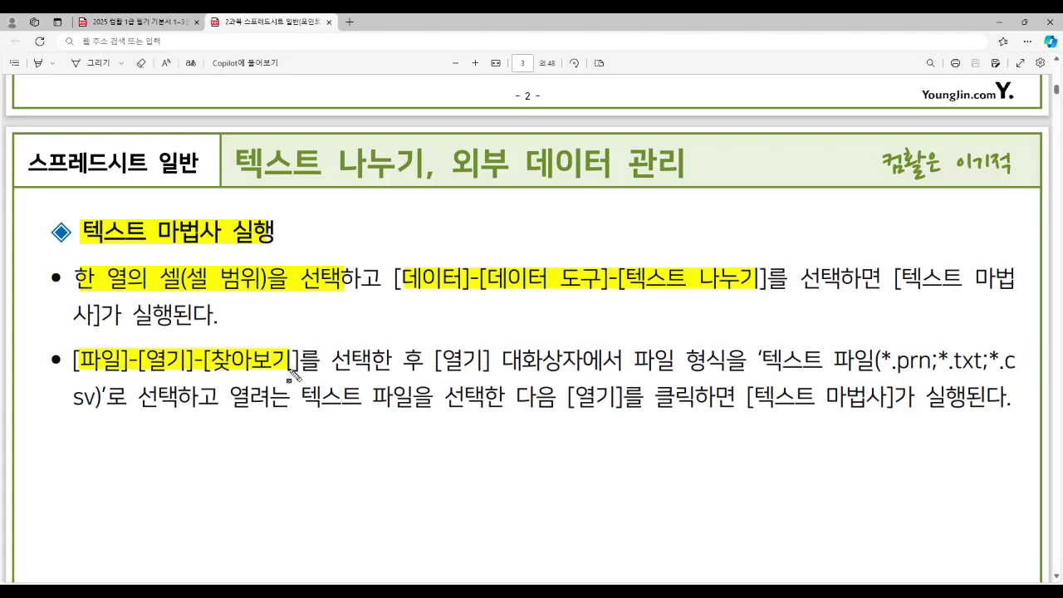
Mark '텍스트 파일', [텍스트 마법사] and the [데이터]-[데이터 도구]-[텍스트 나누기] path on page 3, and clear the marks
mouse_move(757, 358)
left_mouse_down()
mouse_move(863, 365)
mouse_move(873, 378)
left_mouse_up()
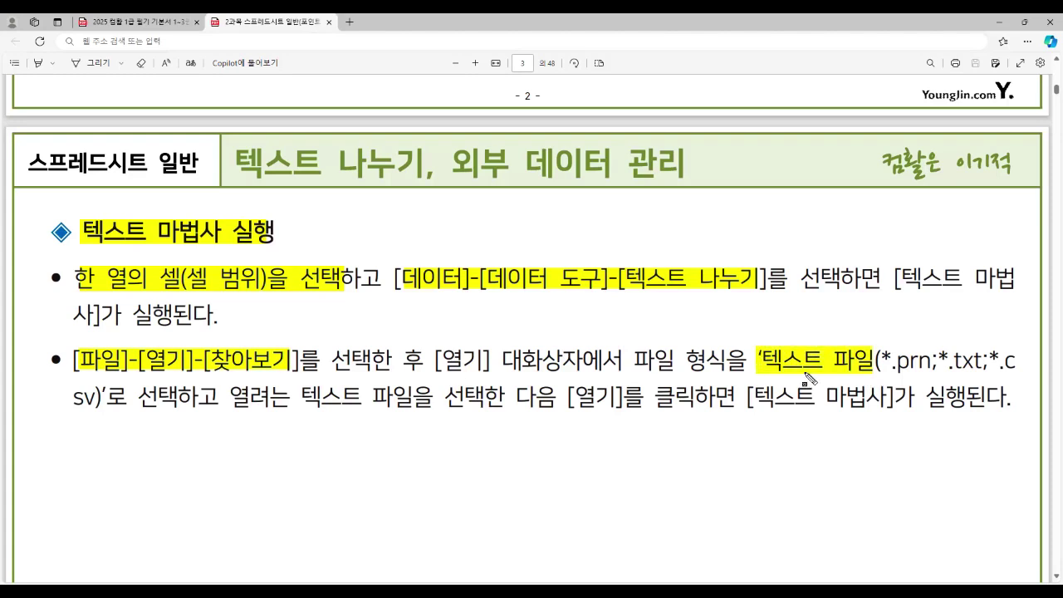
left_click_drag(747, 390, 882, 409)
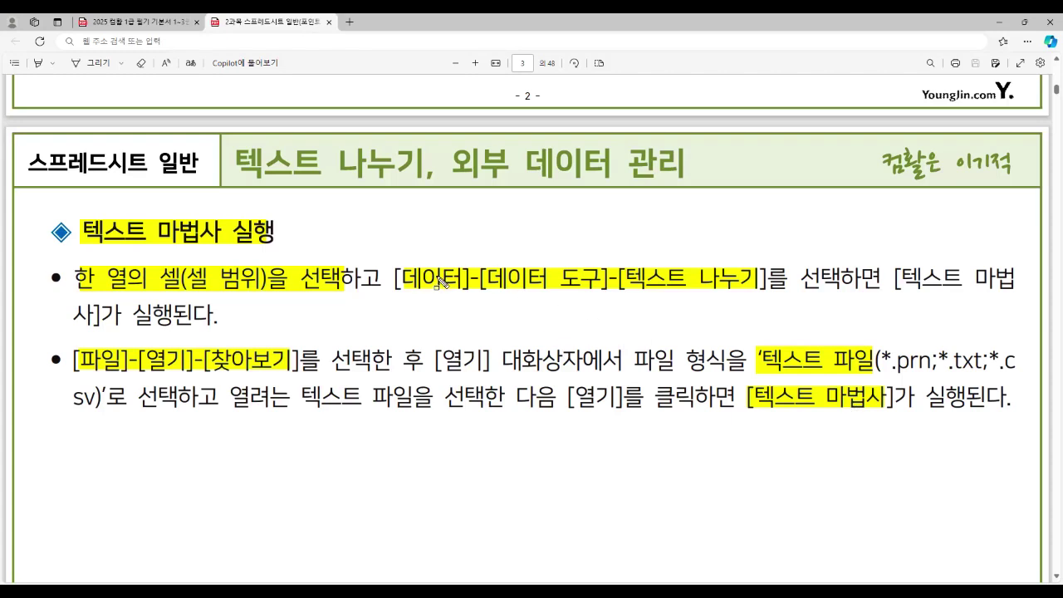
mouse_move(393, 266)
left_mouse_down()
mouse_move(479, 288)
mouse_move(763, 290)
left_mouse_up()
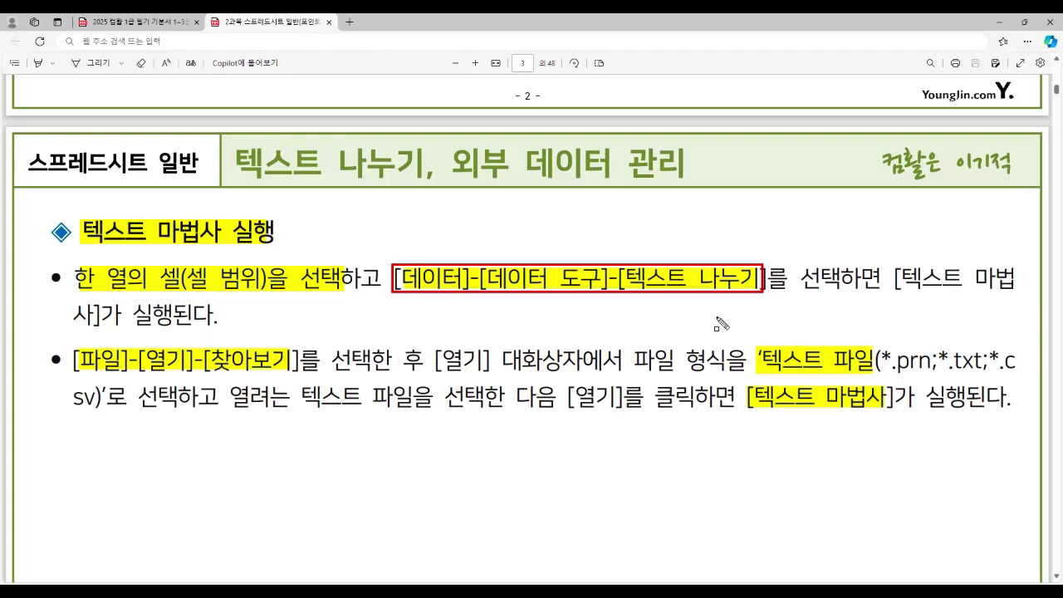
left_click_drag(749, 347, 873, 373)
left_click_drag(753, 410, 883, 412)
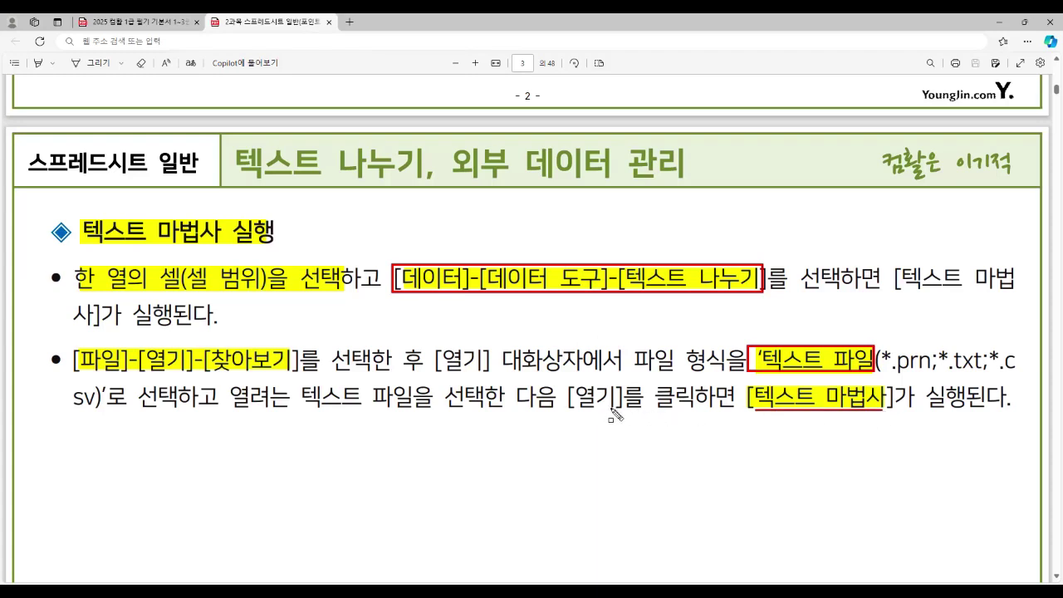
key("Escape")
Mark the 1단계 and 2단계 labels and the '구분 기호로 분리됨' and '너비가 일정함' options on page 4, and clear the marks
scroll(531, 369, "down", 5)
scroll(506, 365, "down", 3)
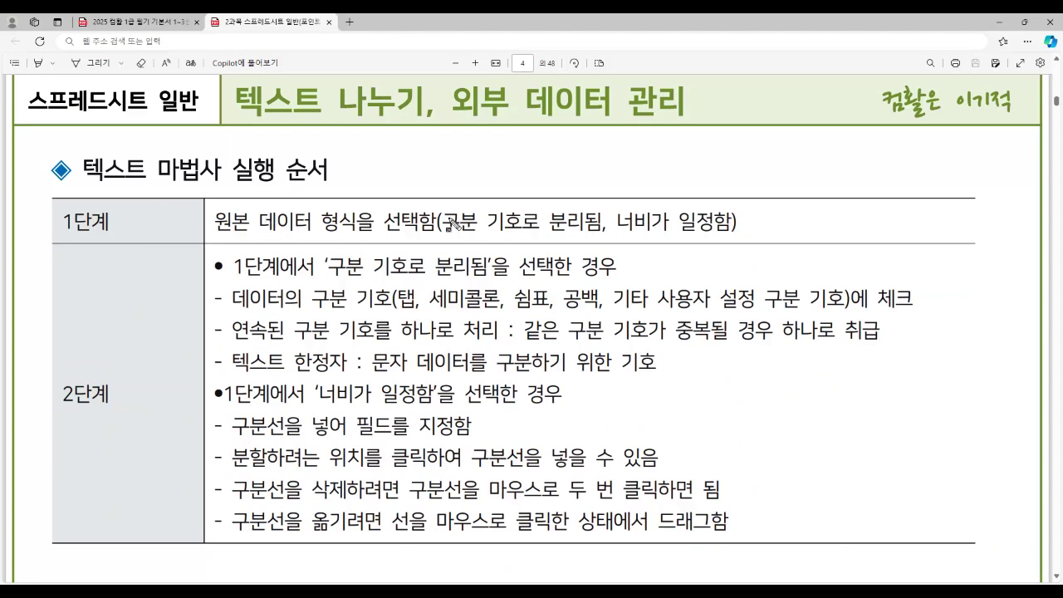
left_click_drag(442, 223, 730, 222)
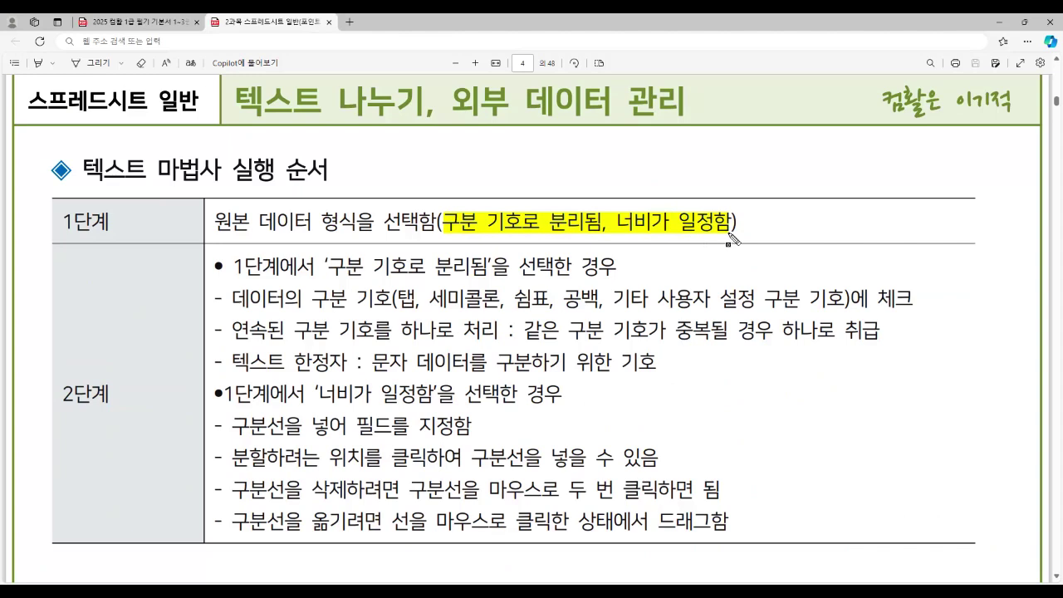
left_click_drag(64, 224, 109, 234)
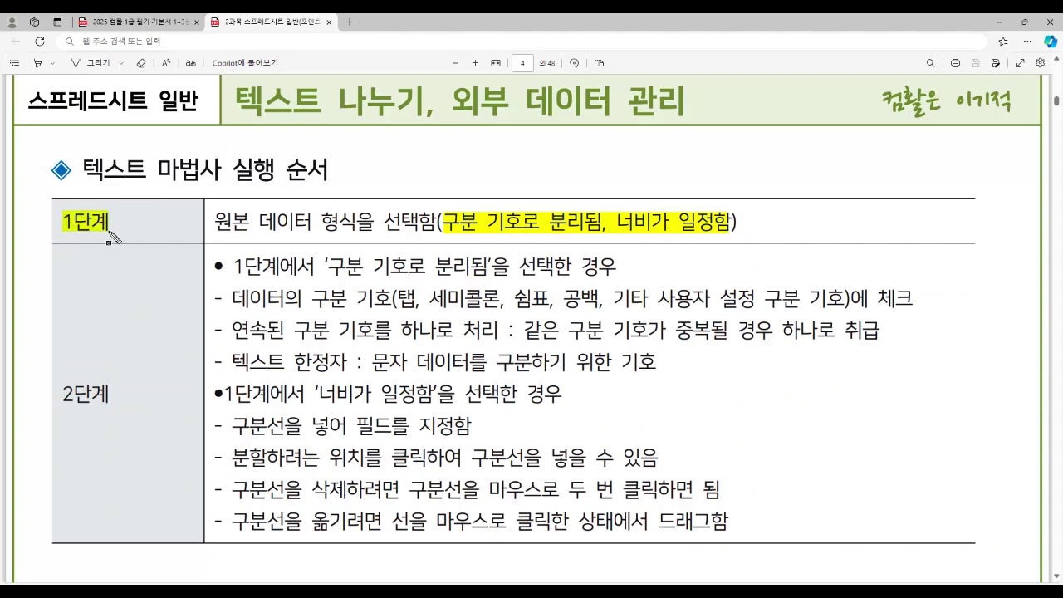
left_click_drag(215, 224, 418, 241)
left_click_drag(52, 391, 116, 413)
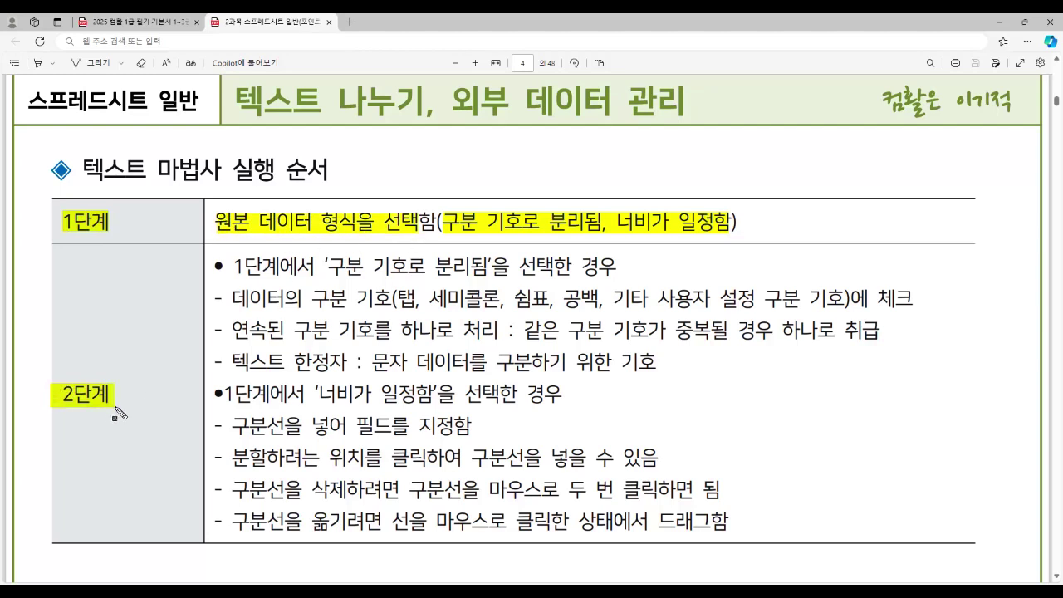
mouse_move(331, 268)
left_mouse_down()
mouse_move(516, 279)
mouse_move(492, 280)
left_mouse_up()
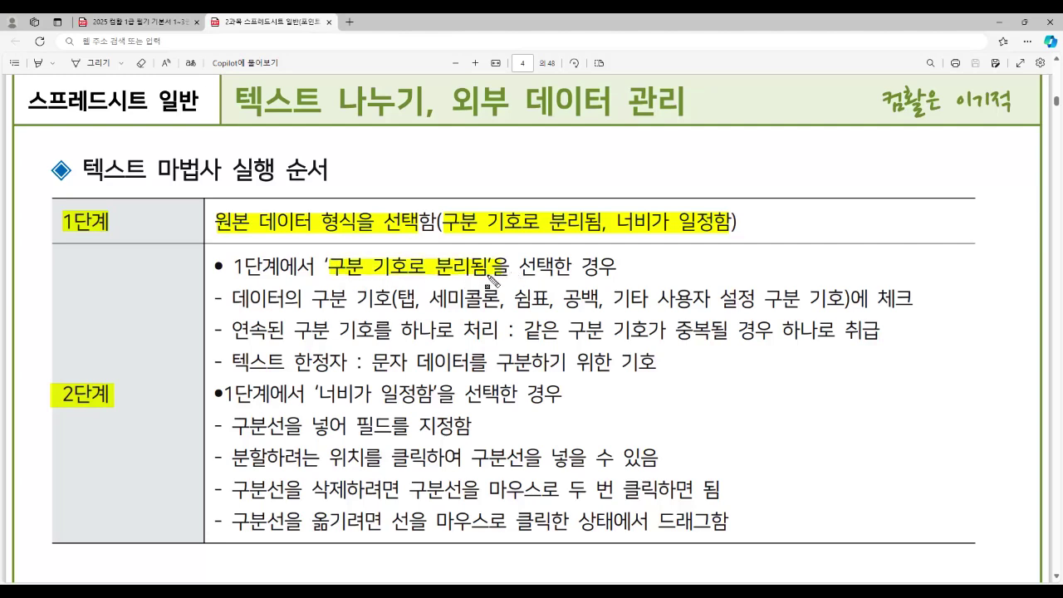
left_click_drag(320, 397, 438, 408)
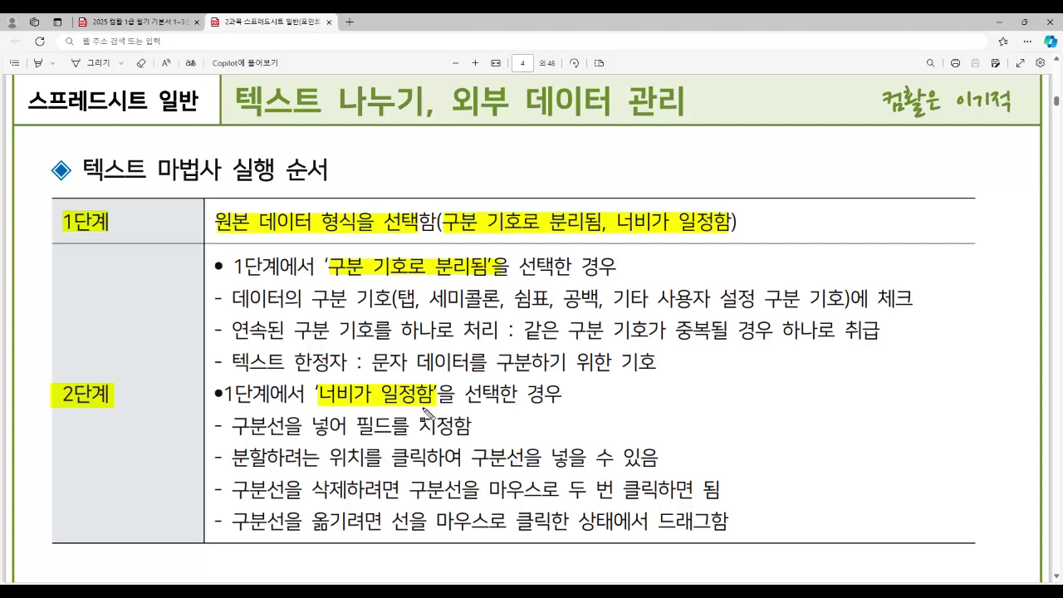
key("Escape")
Mark the 3단계 label in the wizard table on page 5 and clear the mark
scroll(410, 384, "down", 6)
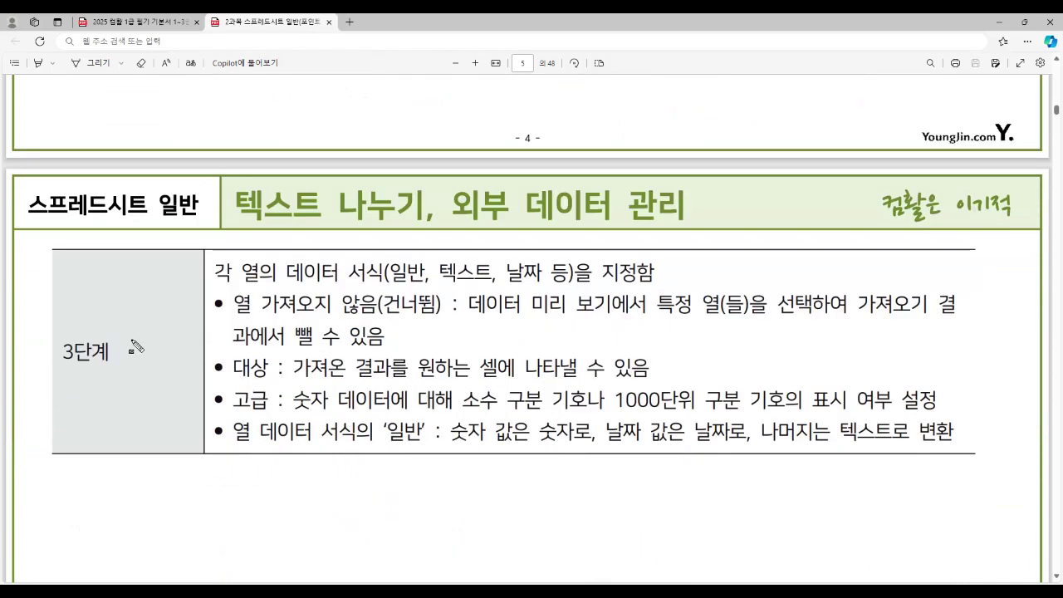
left_click_drag(63, 352, 113, 363)
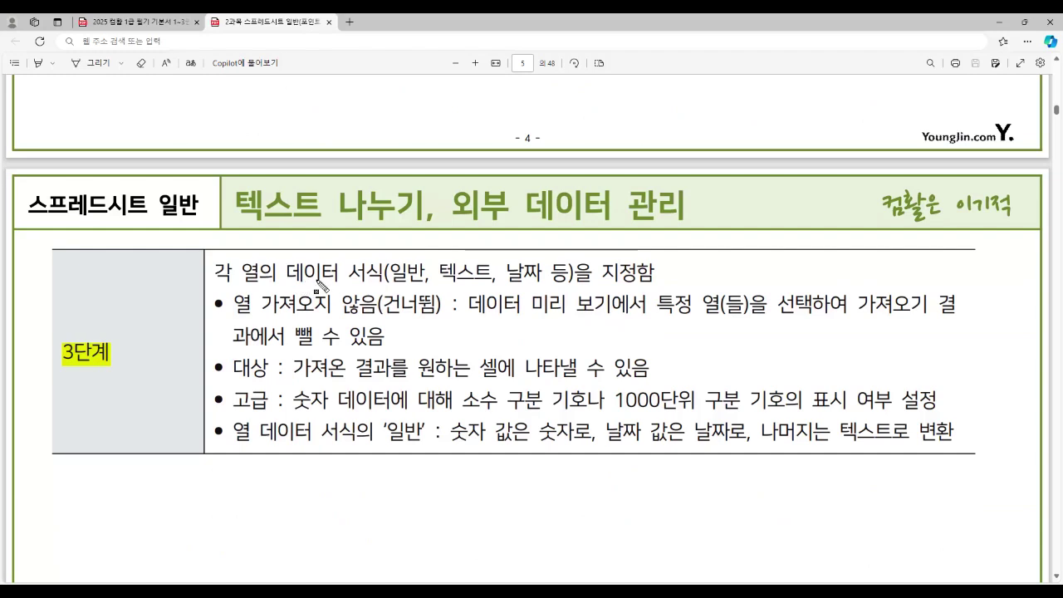
key("Escape")
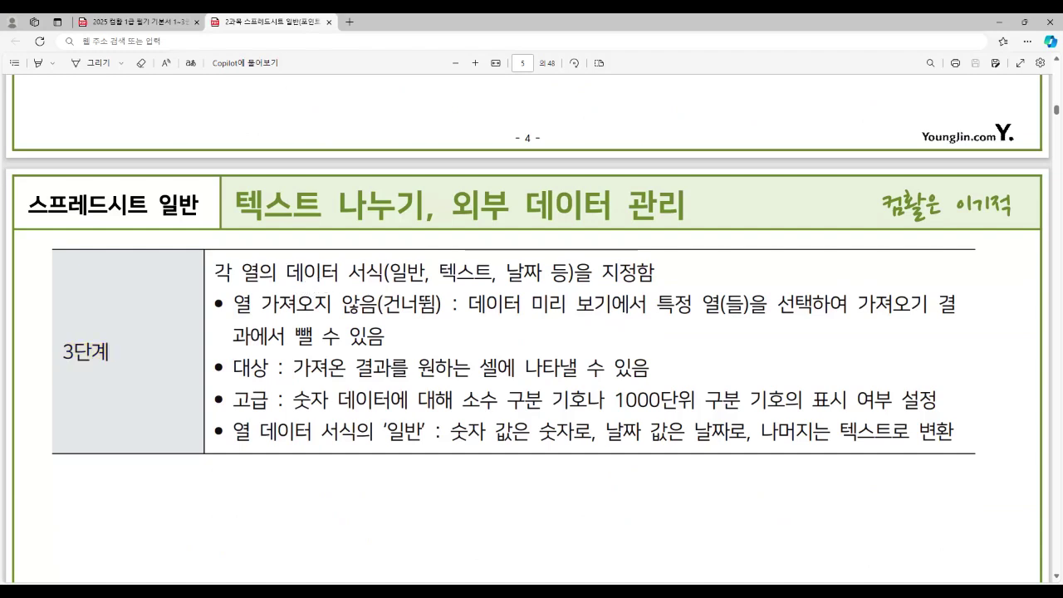
Switch to Excel and start 텍스트 나누기 on the region names in A2:A4
key("alt+Tab")
key("Down")
key("Up")
key("Down")
key("Down")
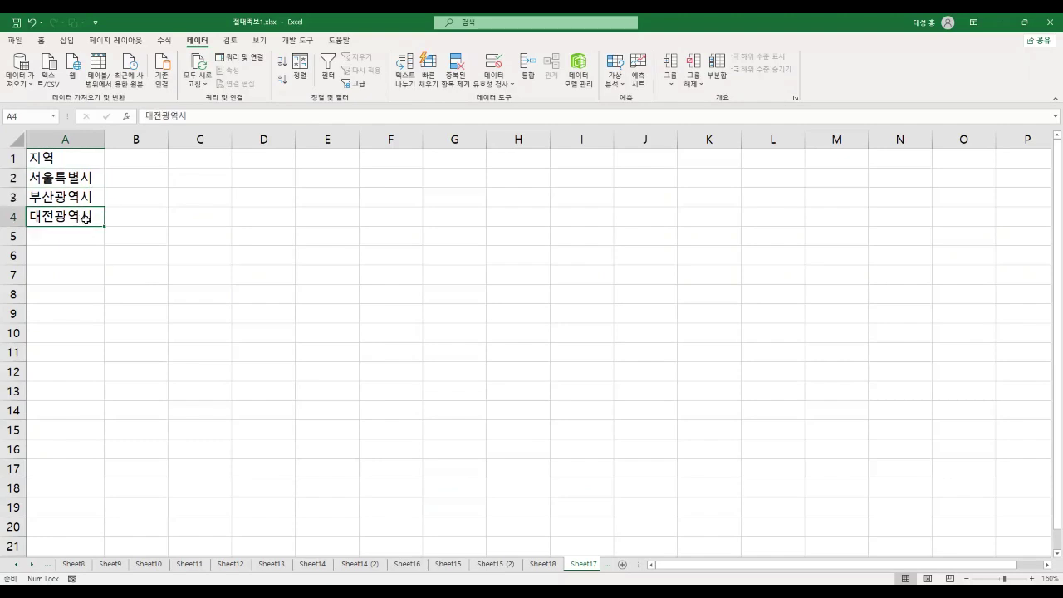
left_click_drag(91, 176, 91, 214)
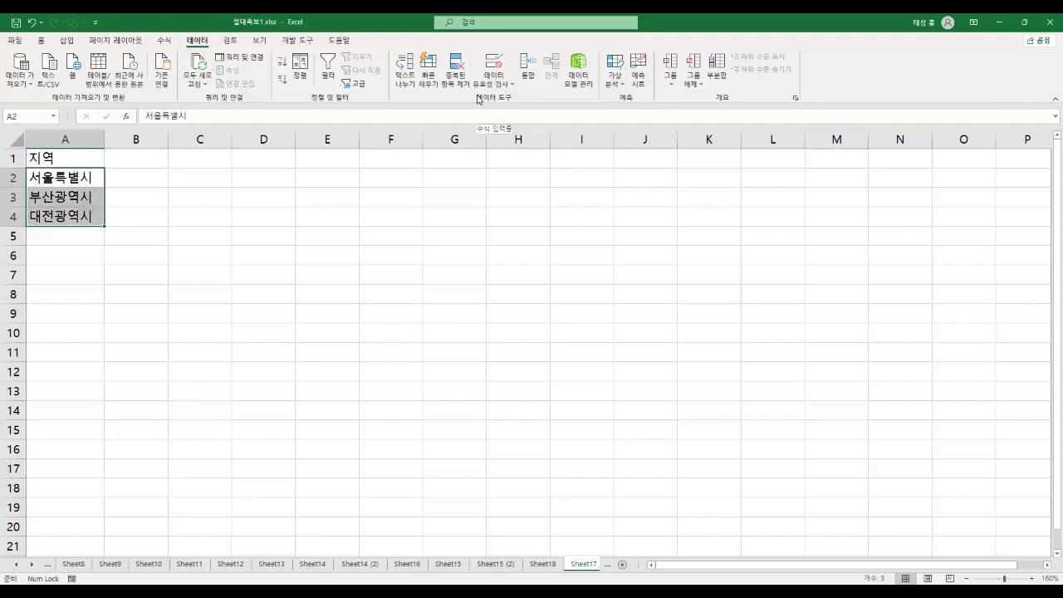
left_click(410, 85)
left_click_drag(393, 159, 412, 200)
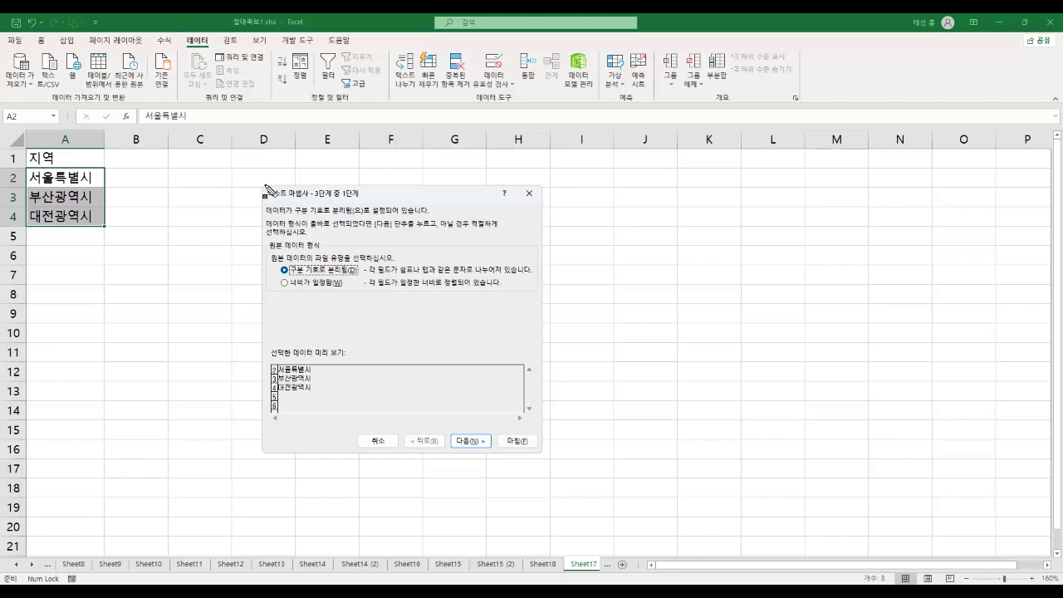
Mark the wizard's first-stage title, its two source data types and the region names in A2:A4, and clear the marks
left_click_drag(255, 183, 371, 201)
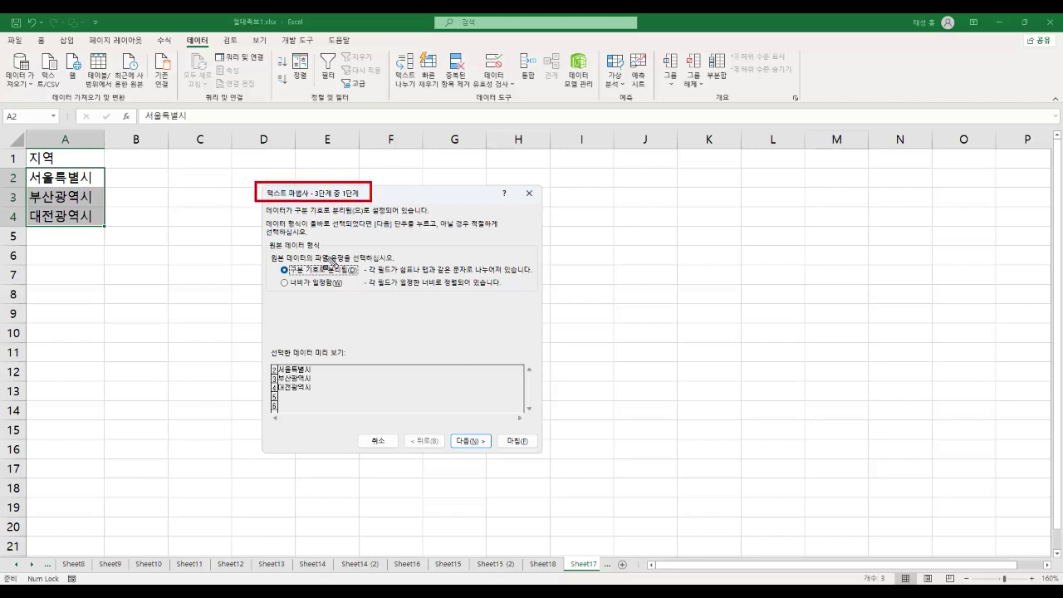
left_click_drag(340, 193, 363, 192)
mouse_move(264, 244)
left_mouse_down()
mouse_move(328, 245)
mouse_move(310, 269)
mouse_move(348, 270)
left_mouse_up()
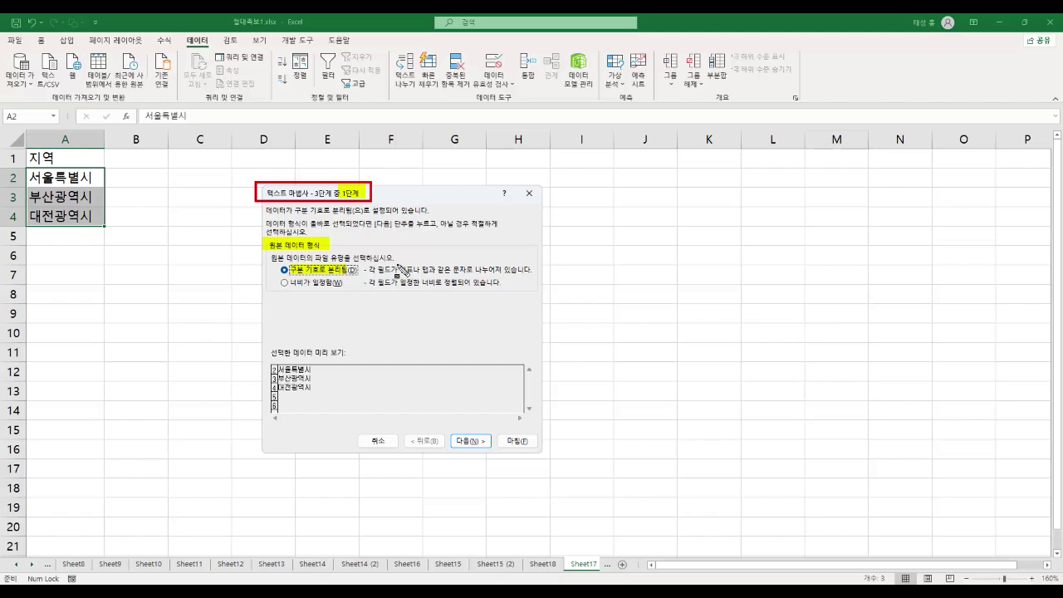
left_click_drag(400, 269, 423, 270)
left_click_drag(282, 283, 457, 282)
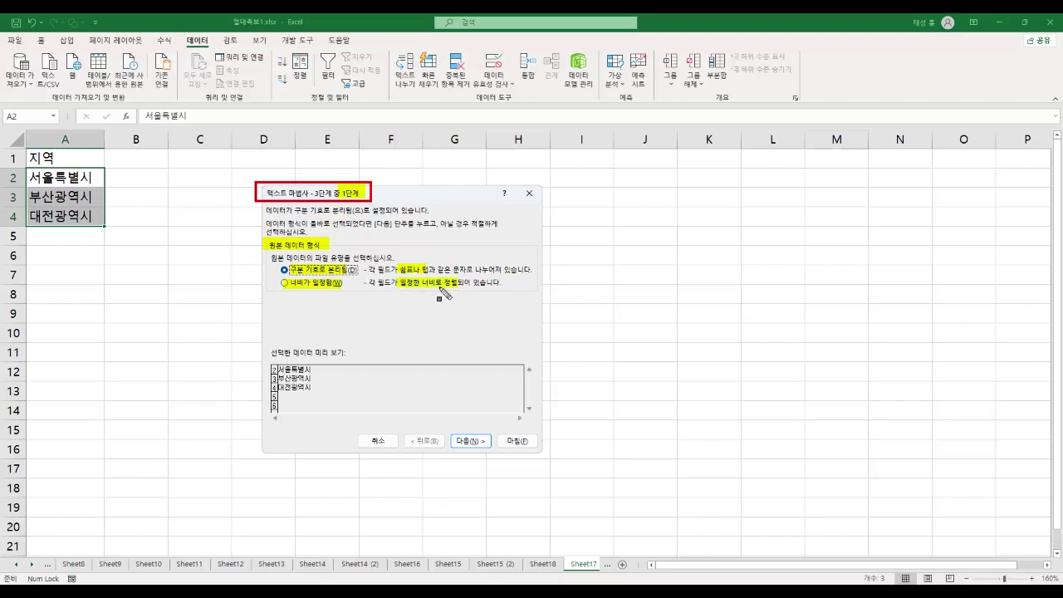
mouse_move(25, 172)
left_mouse_down()
mouse_move(112, 211)
mouse_move(114, 231)
left_mouse_up()
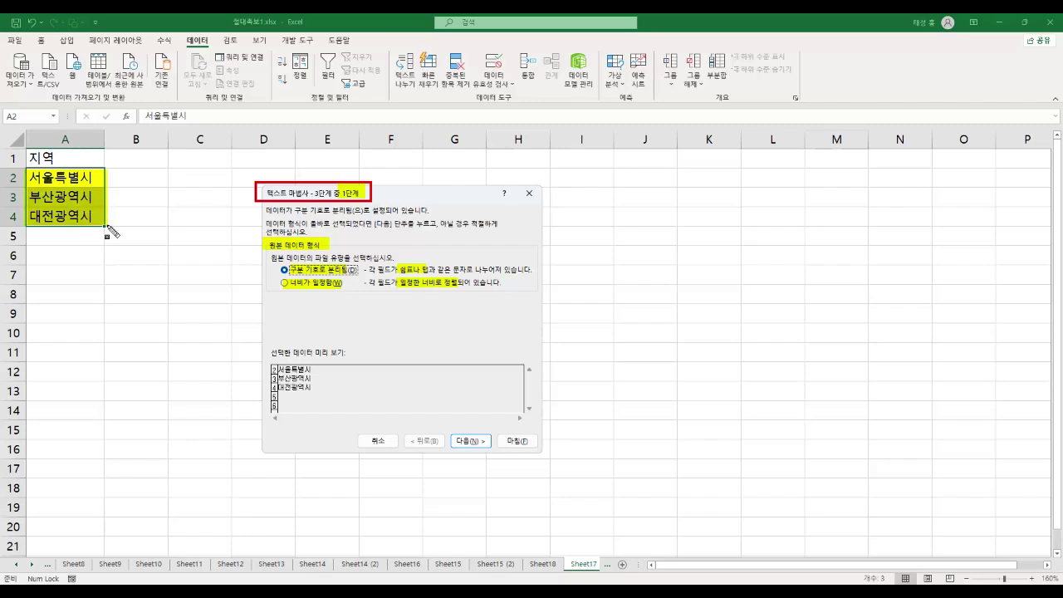
key("Escape")
Set the source data type to 너비가 일정함 and proceed to the wizard's second stage
left_click(286, 284)
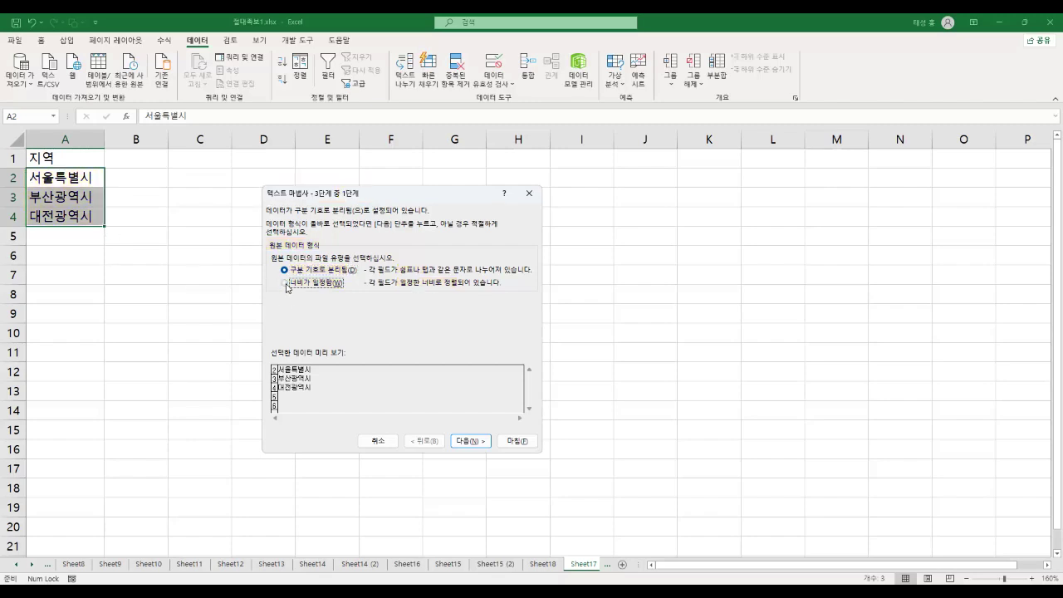
left_click(470, 441)
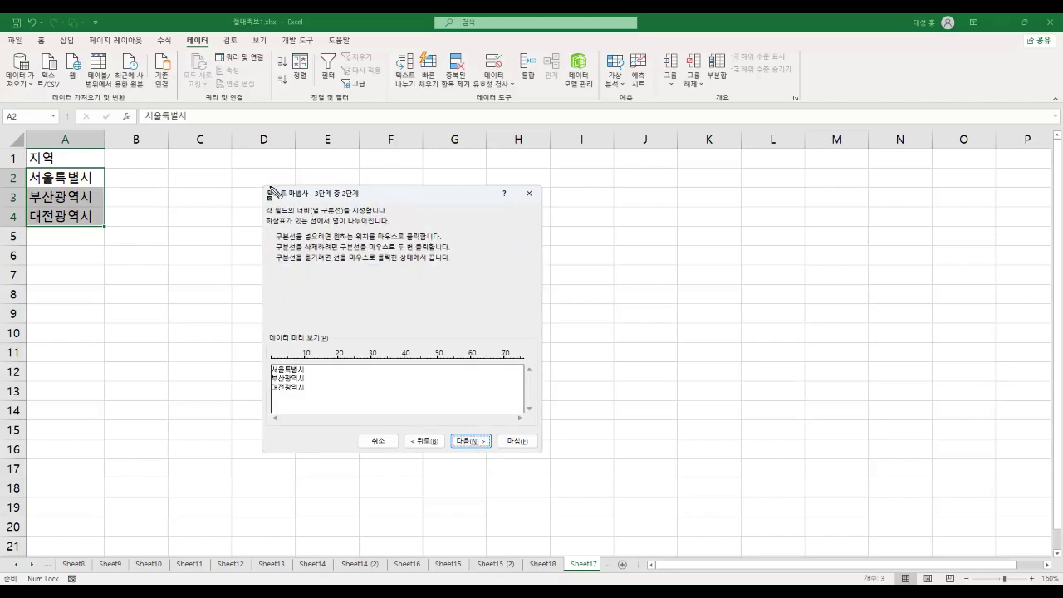
Mark the second-stage title and the instructions for inserting, deleting and moving column break lines, and clear the marks
left_click_drag(262, 192, 358, 194)
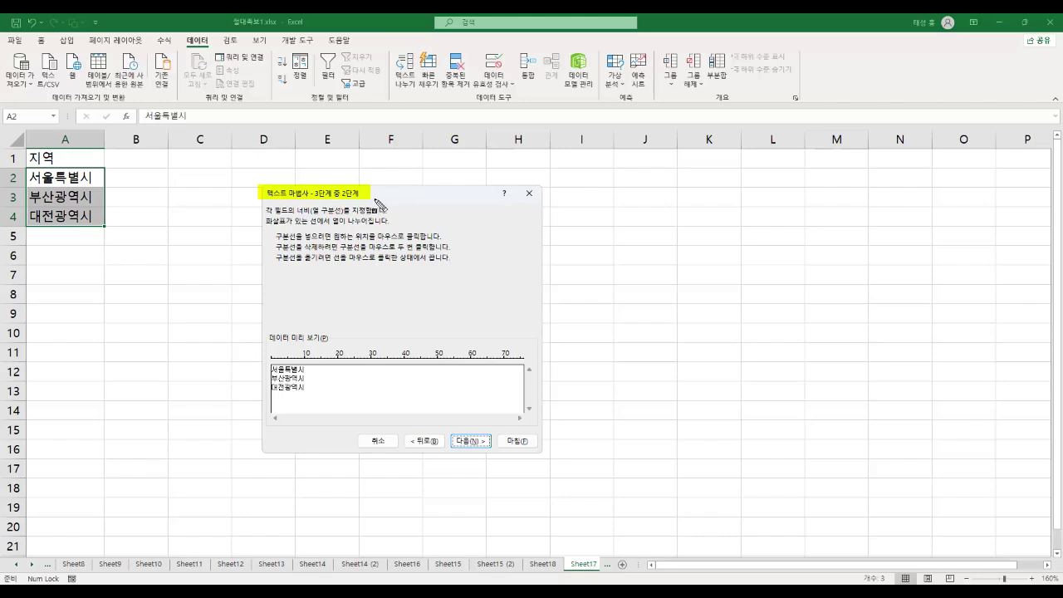
left_click_drag(265, 210, 382, 214)
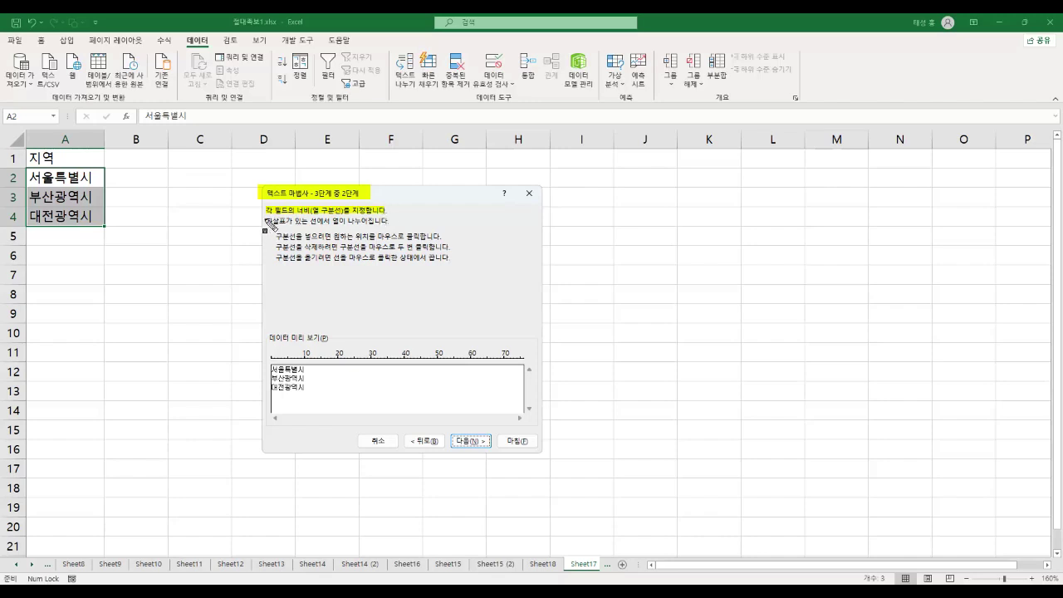
left_click_drag(265, 221, 387, 223)
left_click_drag(266, 229, 467, 266)
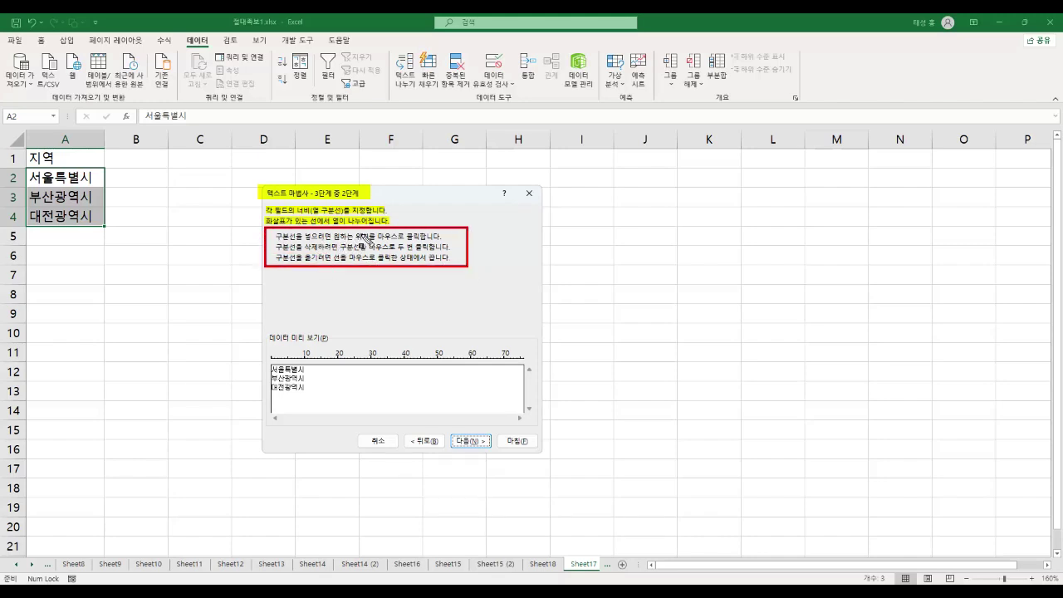
left_click_drag(377, 236, 418, 237)
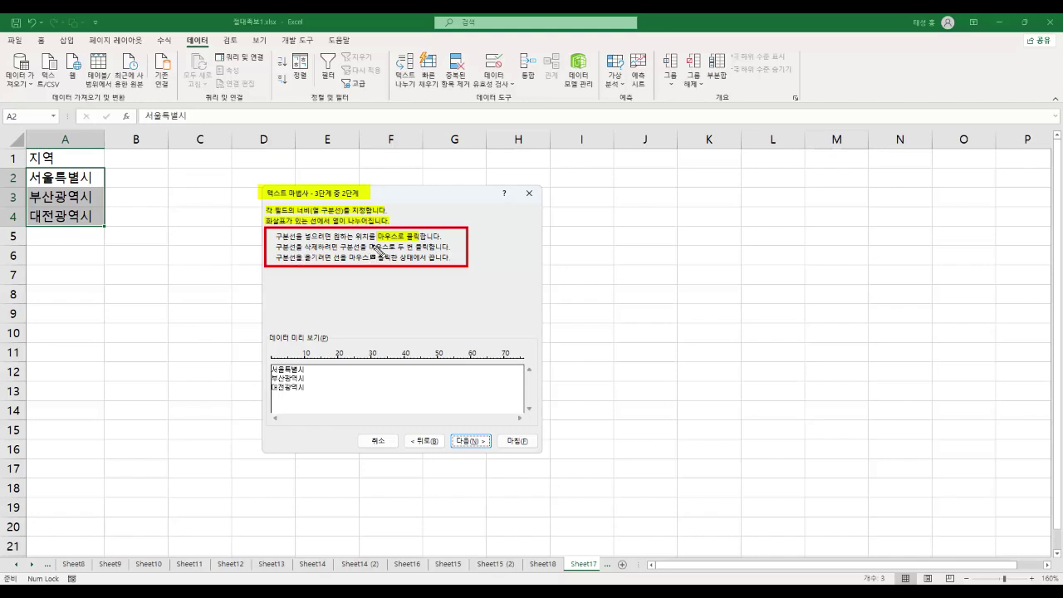
left_click_drag(370, 247, 428, 248)
left_click_drag(333, 257, 426, 257)
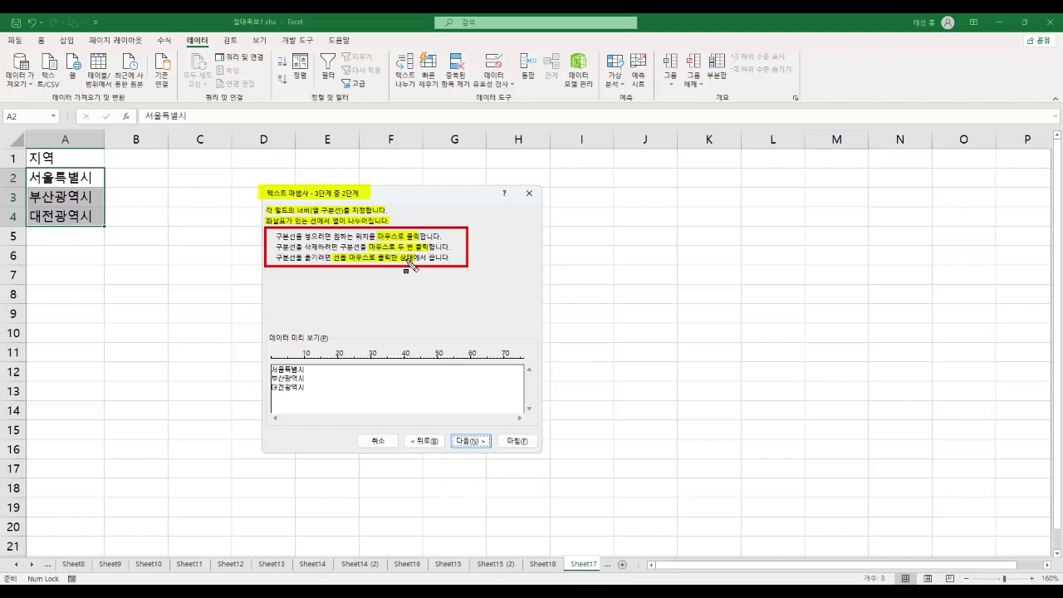
key("Escape")
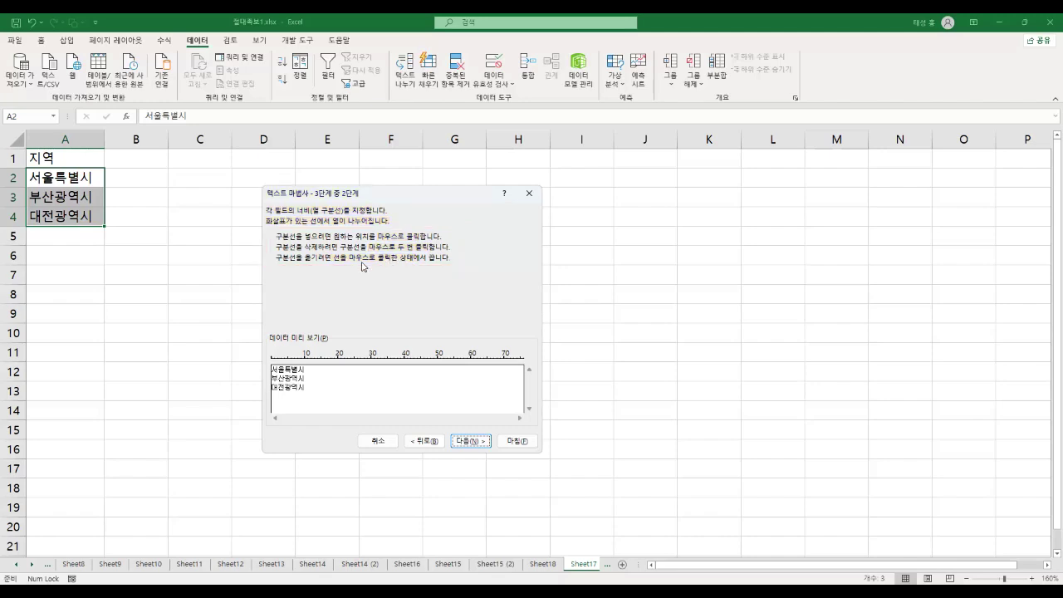
Practise moving and deleting a break line, leave one after the first two characters of the region names, and proceed to the third stage
left_click(288, 362)
mouse_move(287, 363)
left_mouse_down()
mouse_move(300, 365)
mouse_move(284, 366)
left_mouse_up()
double_click(285, 365)
left_click(285, 364)
left_click(469, 440)
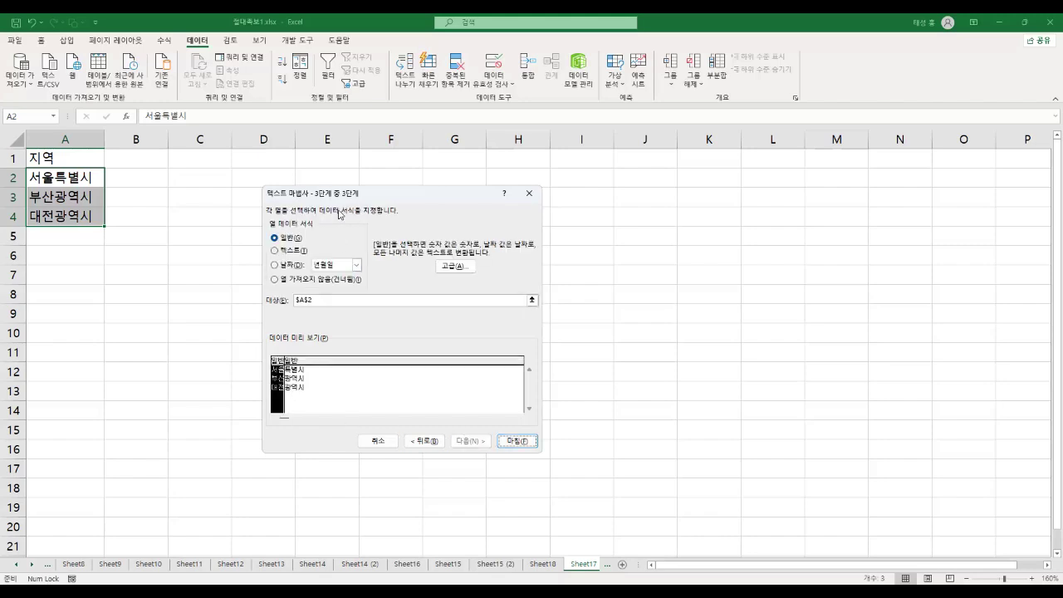
Mark the 열 데이터 서식 options, clear the marks, and examine the advanced text import settings without changing them
left_click_drag(261, 192, 369, 202)
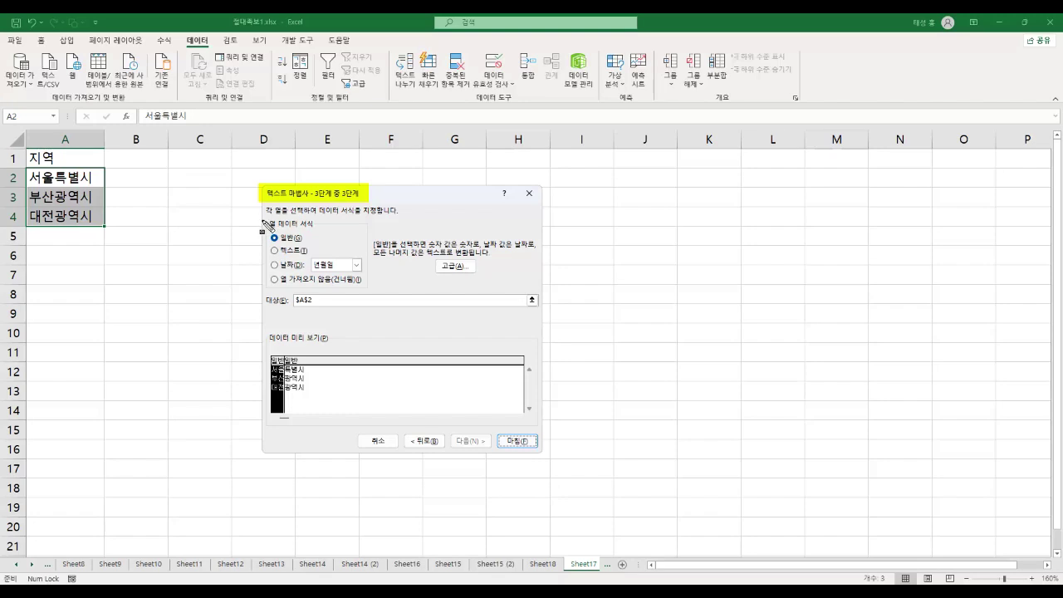
left_click_drag(264, 224, 324, 224)
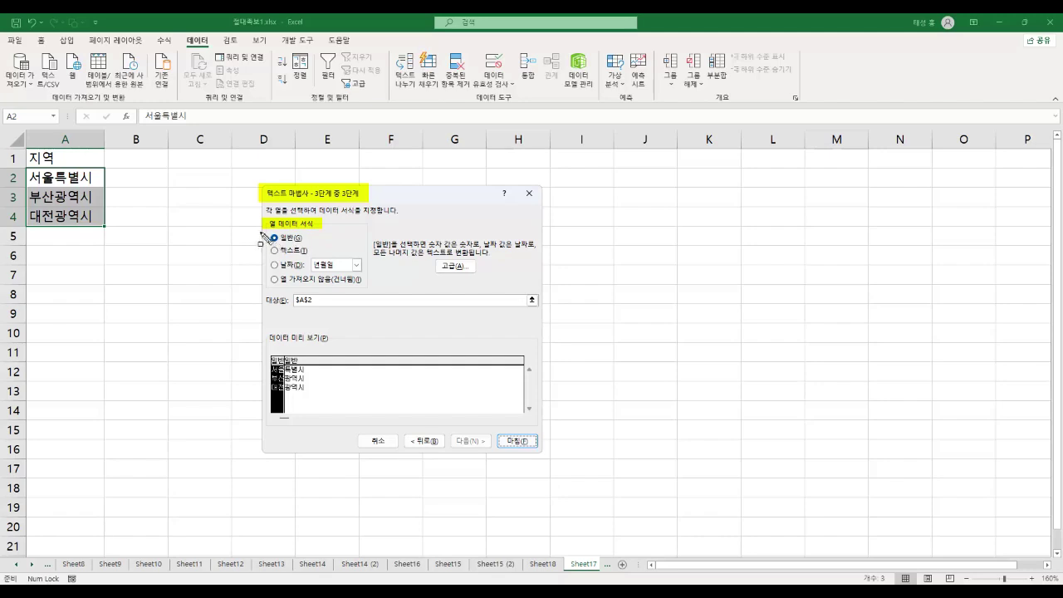
mouse_move(259, 232)
left_mouse_down()
mouse_move(322, 284)
mouse_move(372, 289)
left_mouse_up()
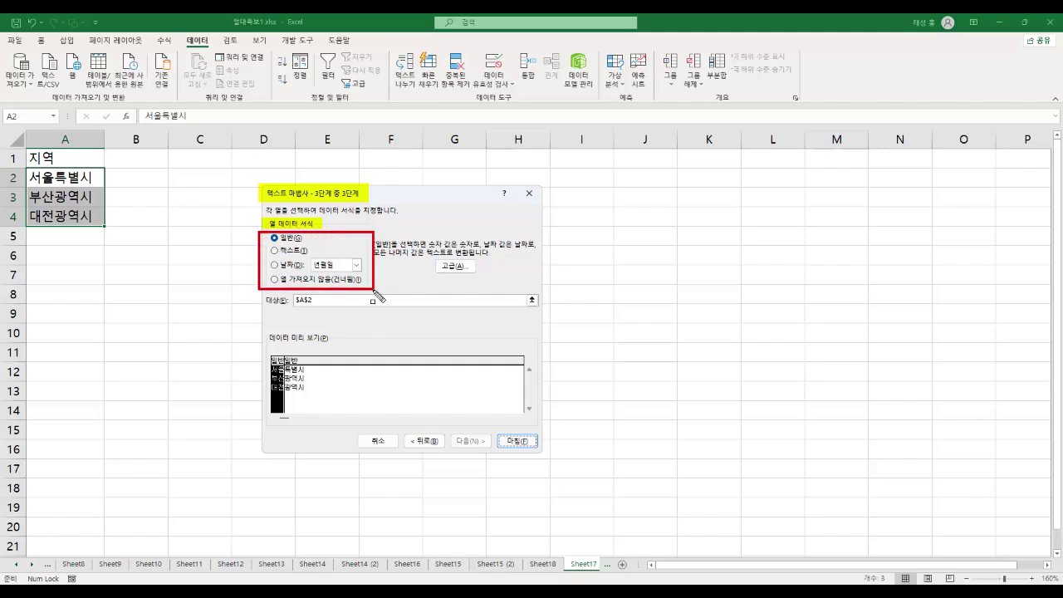
left_click_drag(267, 279, 363, 281)
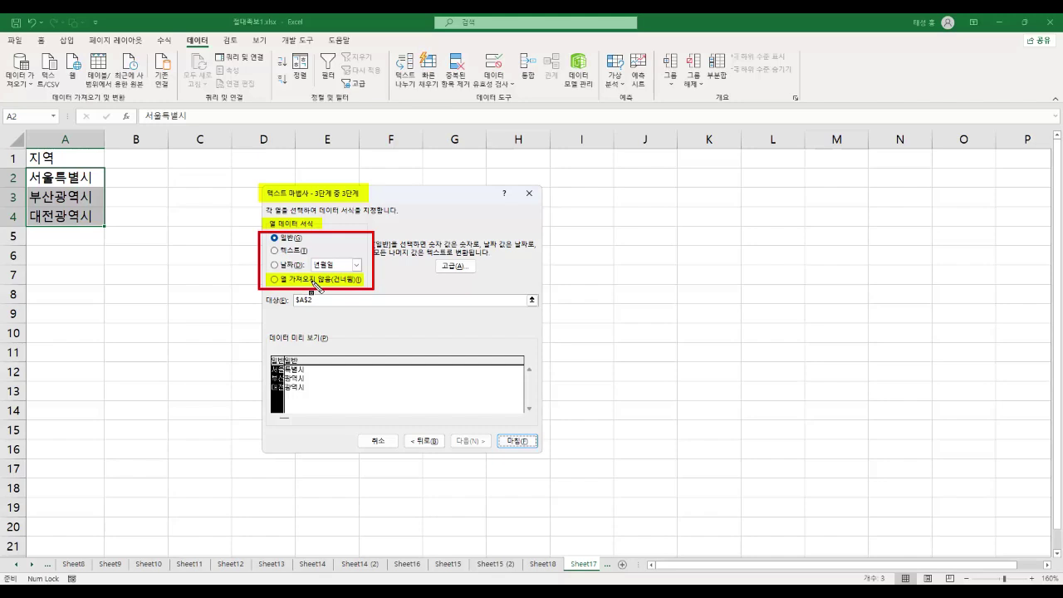
key("Escape")
left_click(455, 267)
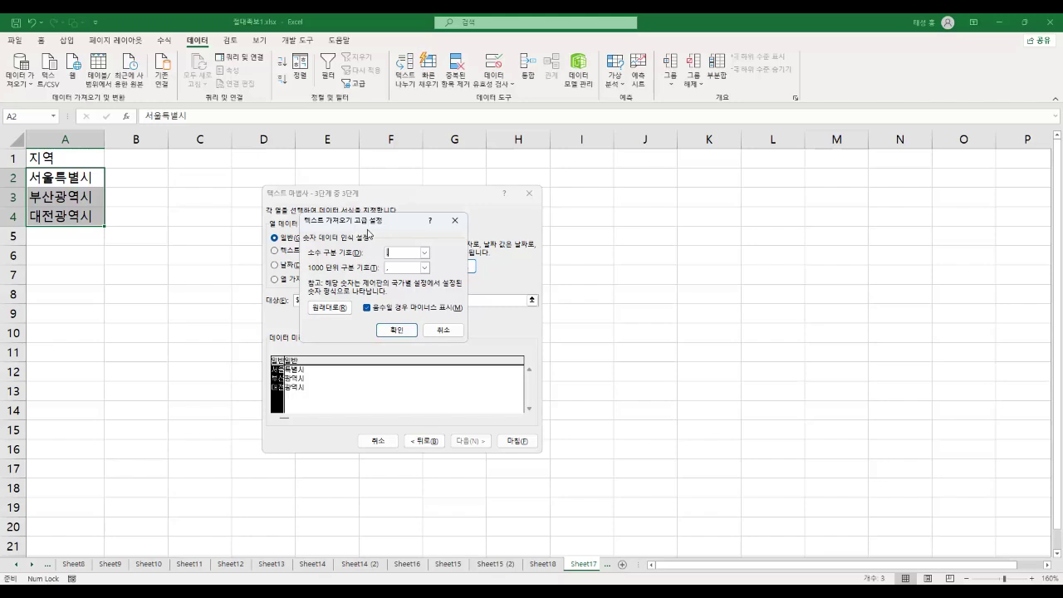
left_click(442, 330)
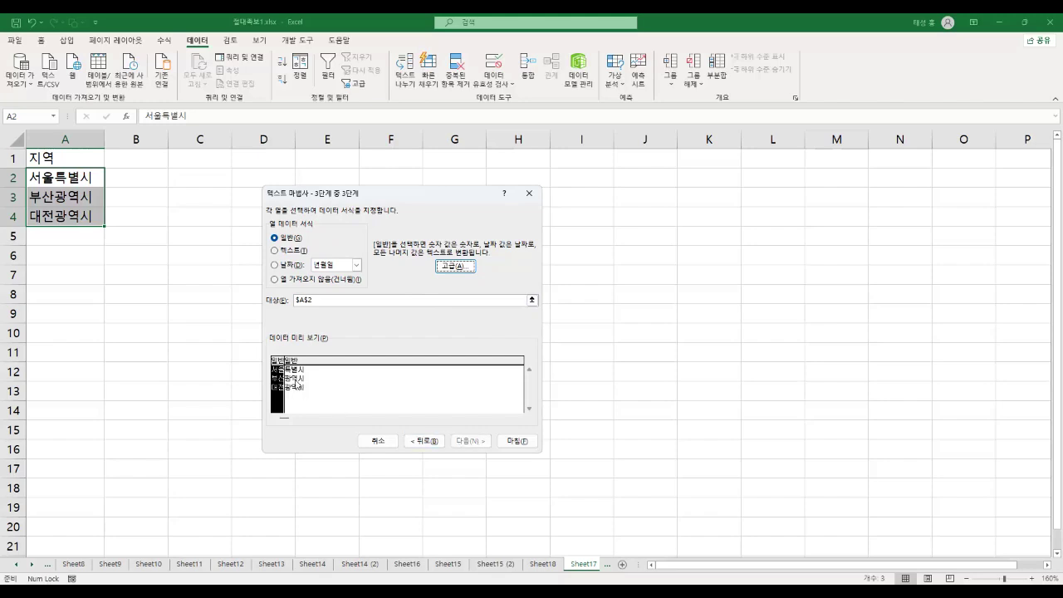
Set the first column's data format to 텍스트, finish the split, and check the resulting cells in A2:B4
left_click(288, 250)
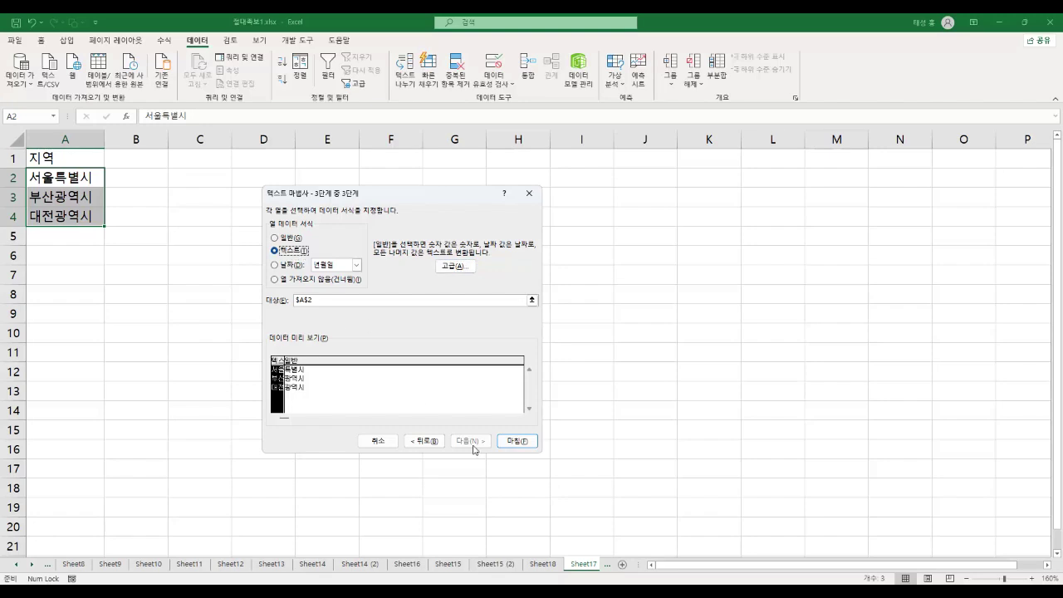
left_click(517, 440)
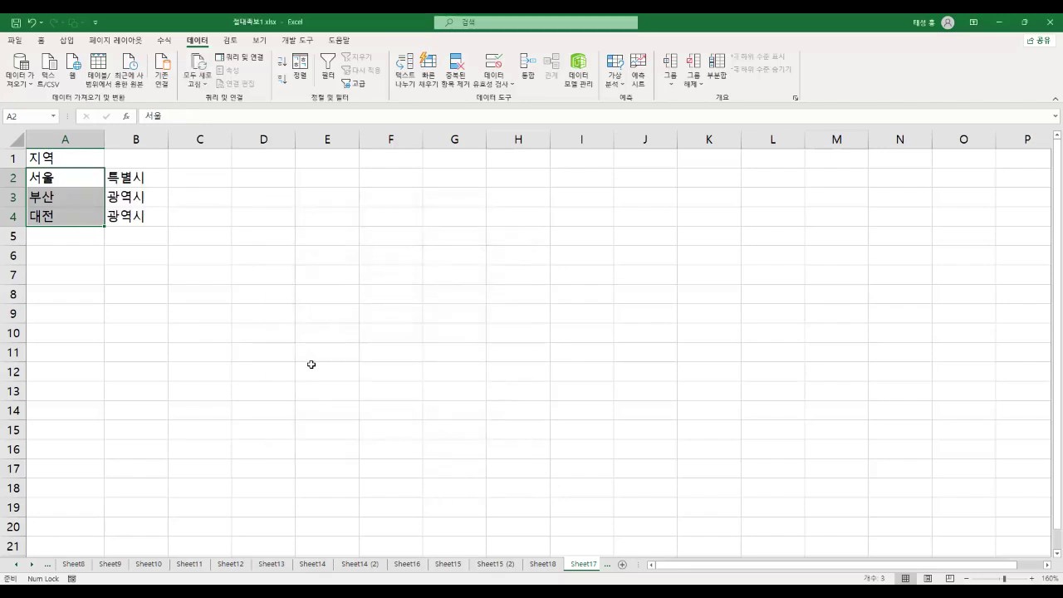
left_click(68, 182)
left_click(148, 175)
left_click(83, 195)
left_click(127, 196)
left_click(57, 219)
left_click(141, 217)
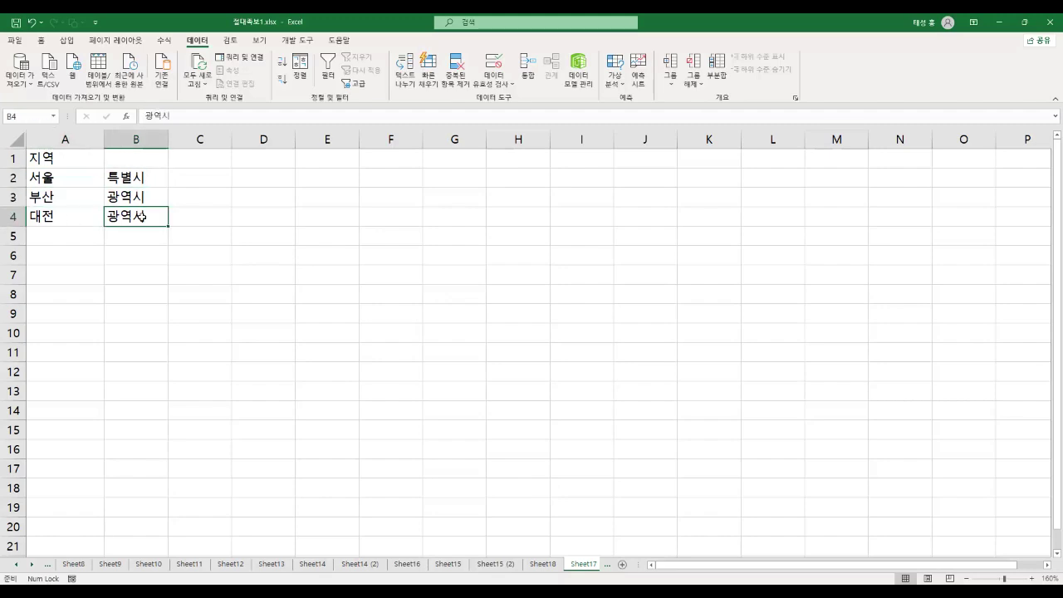
left_click(83, 183)
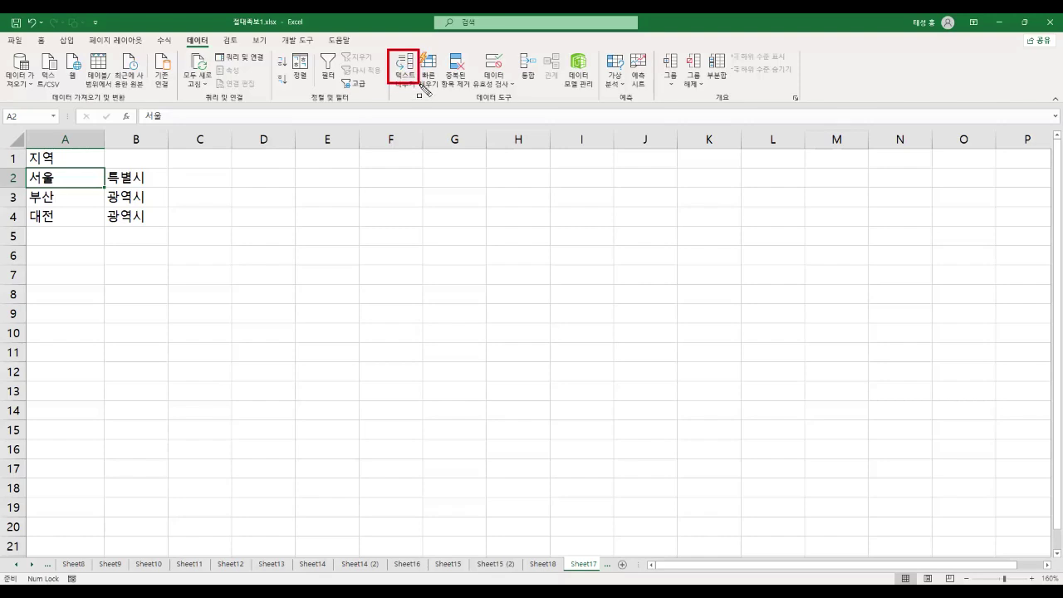
Mark the 데이터 도구 and 데이터 labels with red boxes to show where 텍스트 나누기 is located
mouse_move(459, 91)
left_mouse_down()
mouse_move(469, 104)
mouse_move(528, 104)
left_mouse_up()
left_click_drag(183, 33, 212, 46)
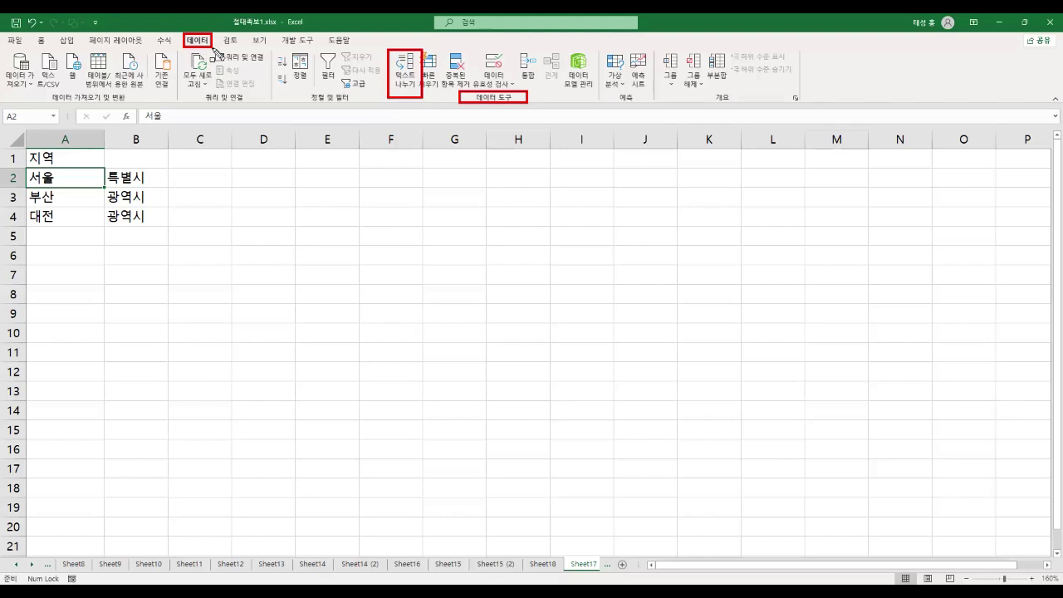
Switch to the course notes in the browser, box the heading 외부 데이터 관리, and highlight the subheading 외부 데이터 가져오기
key("alt+Tab")
mouse_move(56, 171)
left_mouse_down()
mouse_move(78, 192)
mouse_move(246, 202)
left_mouse_up()
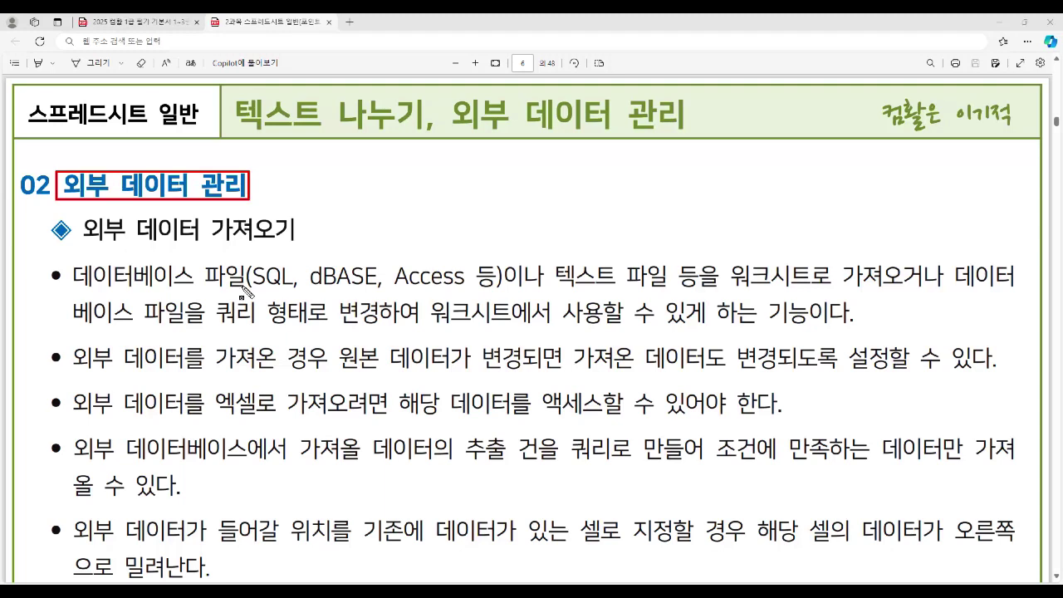
left_click_drag(81, 232, 292, 246)
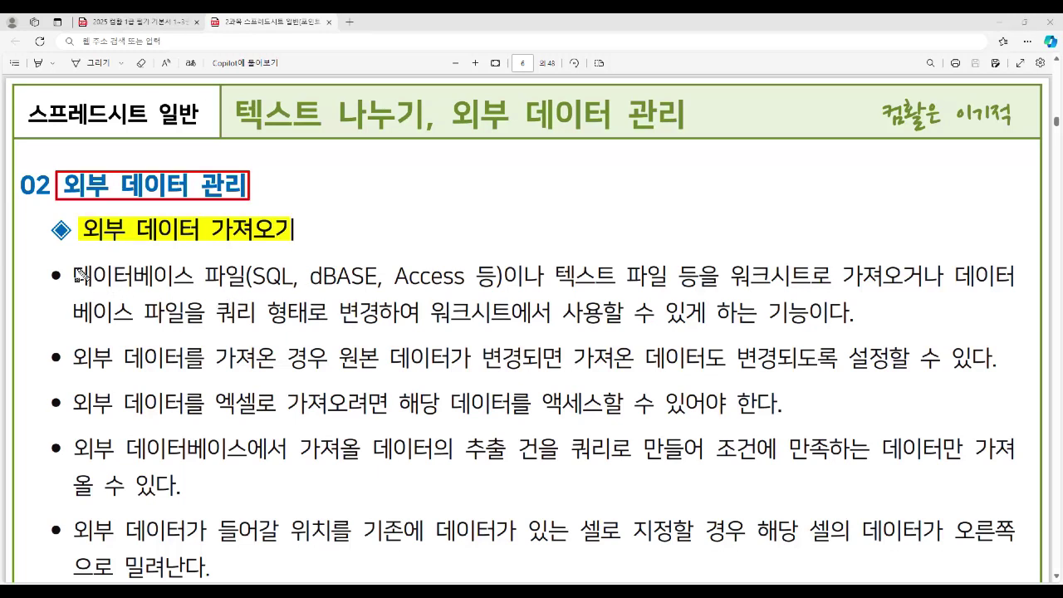
In the first bullet, highlight 데이터베이스 파일, 텍스트 파일, 쿼리 and 워크시트에서 사용할 수 있게 하는 기능, and handwrite Query beside 쿼리
left_click_drag(77, 273, 254, 286)
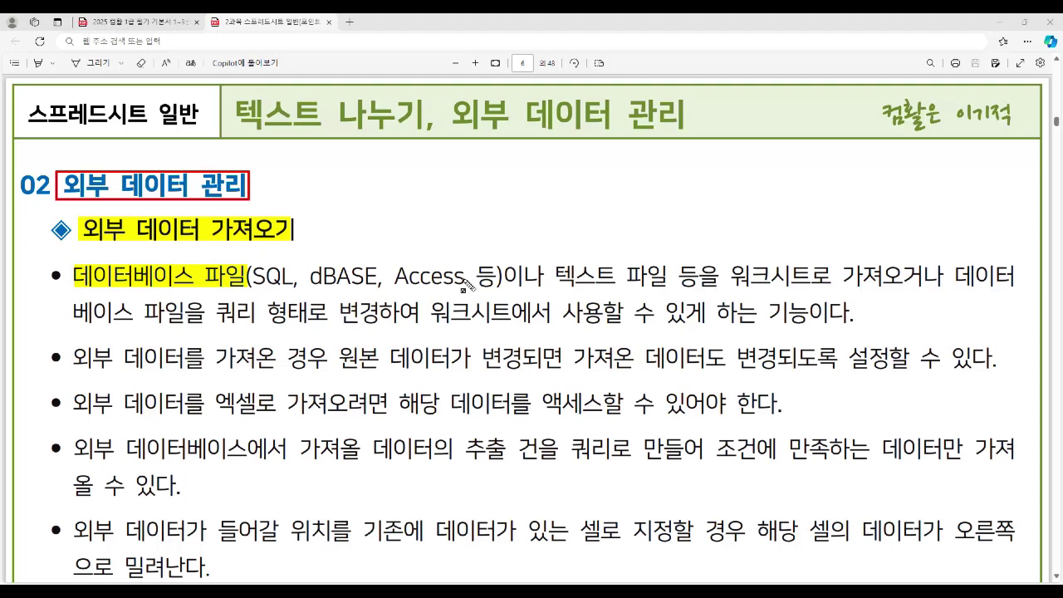
left_click_drag(553, 278, 662, 289)
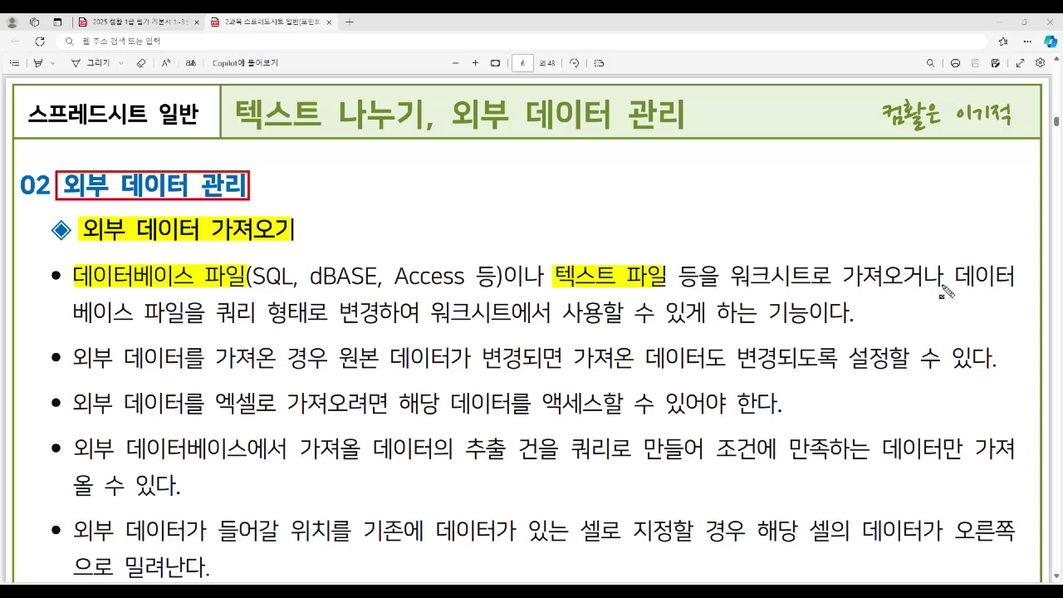
left_click_drag(215, 314, 254, 317)
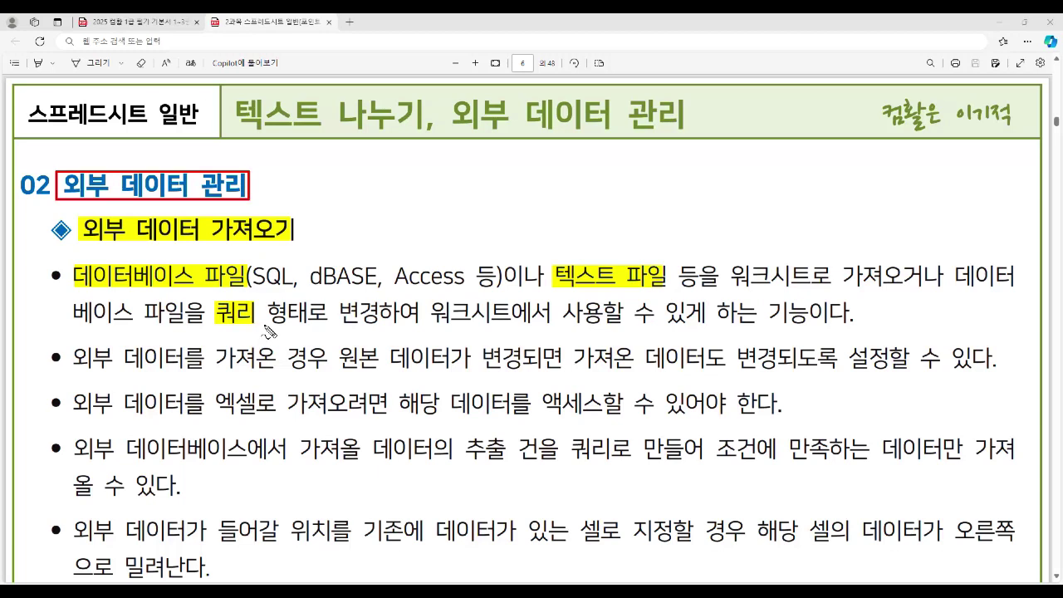
mouse_move(267, 334)
left_mouse_down()
mouse_move(274, 323)
mouse_move(299, 332)
mouse_move(321, 319)
mouse_move(315, 342)
left_mouse_up()
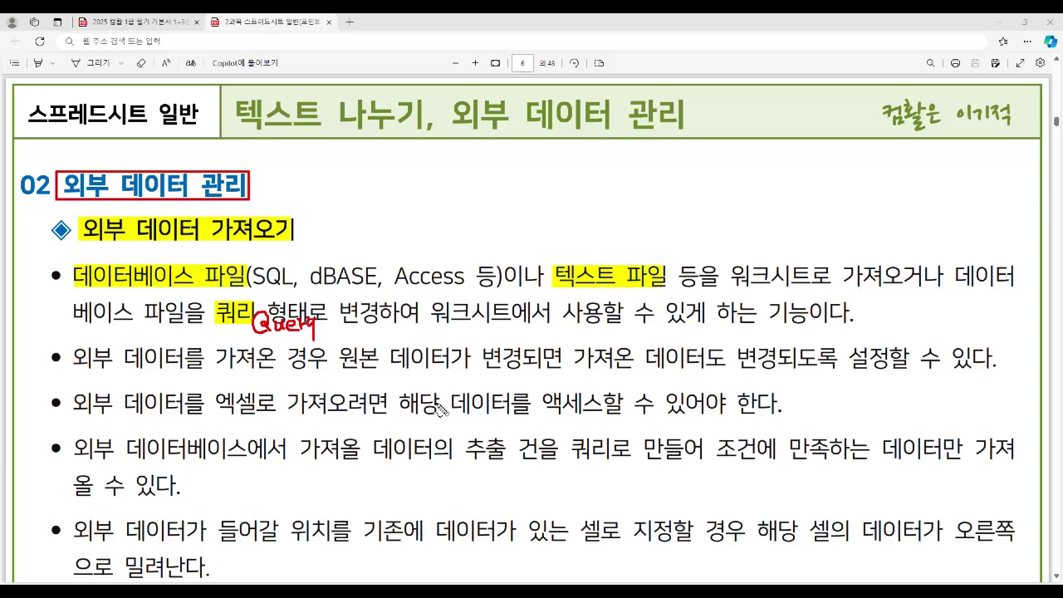
mouse_move(431, 313)
left_mouse_down()
mouse_move(479, 323)
mouse_move(807, 328)
left_mouse_up()
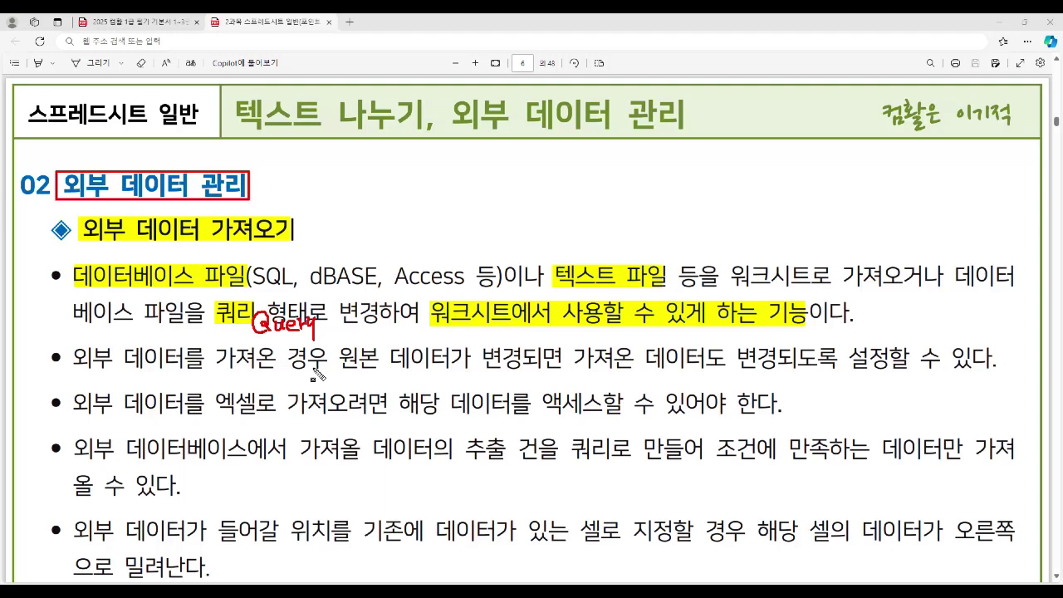
Highlight the key phrases on source data changes, Excel access and query conditions in the second to fourth bullets, and clear all marks
left_click_drag(341, 370, 525, 375)
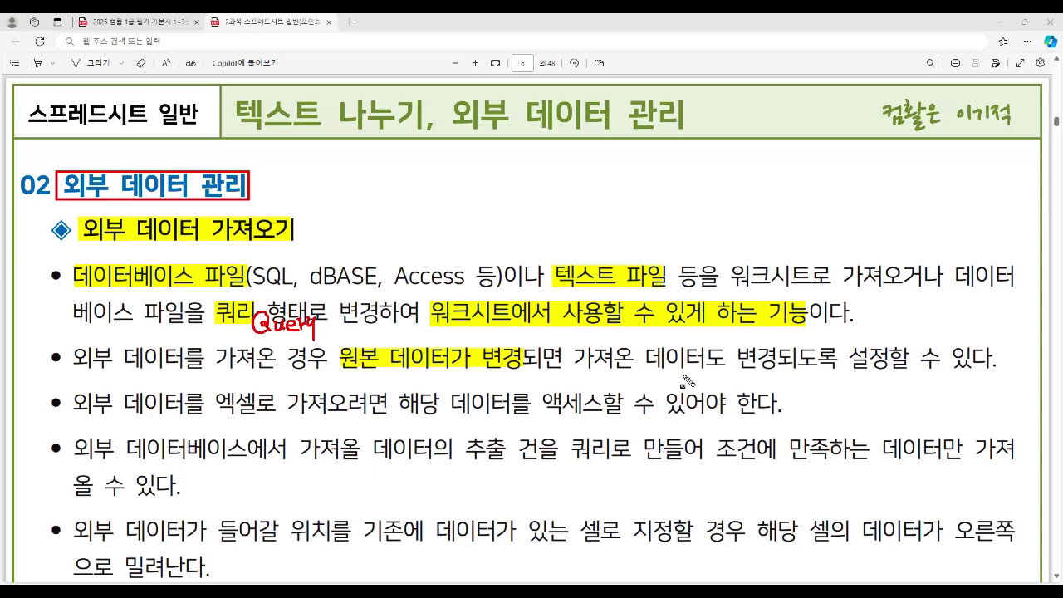
left_click_drag(647, 372, 891, 381)
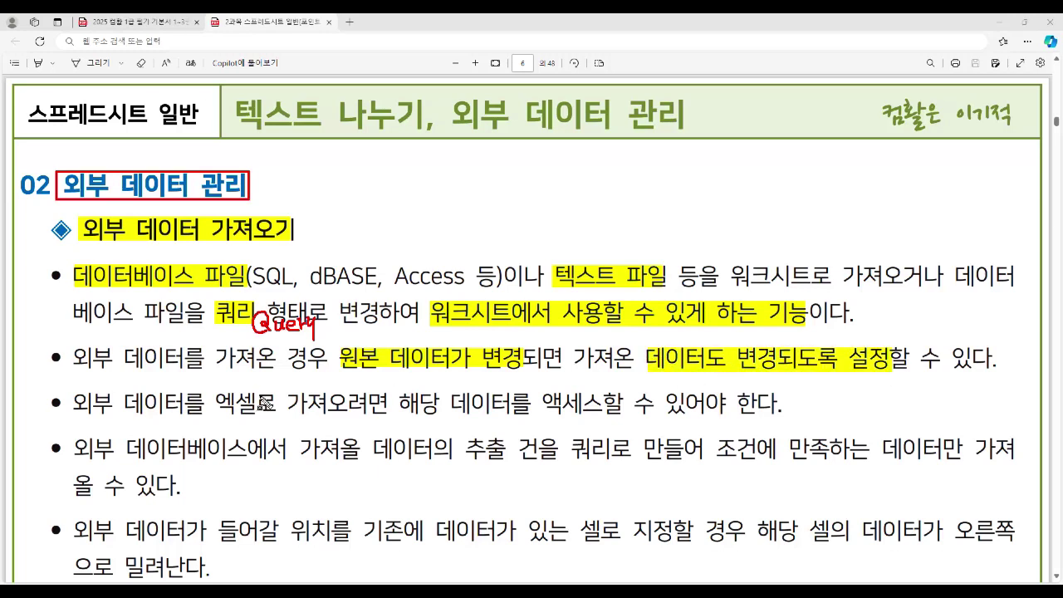
left_click_drag(217, 404, 367, 405)
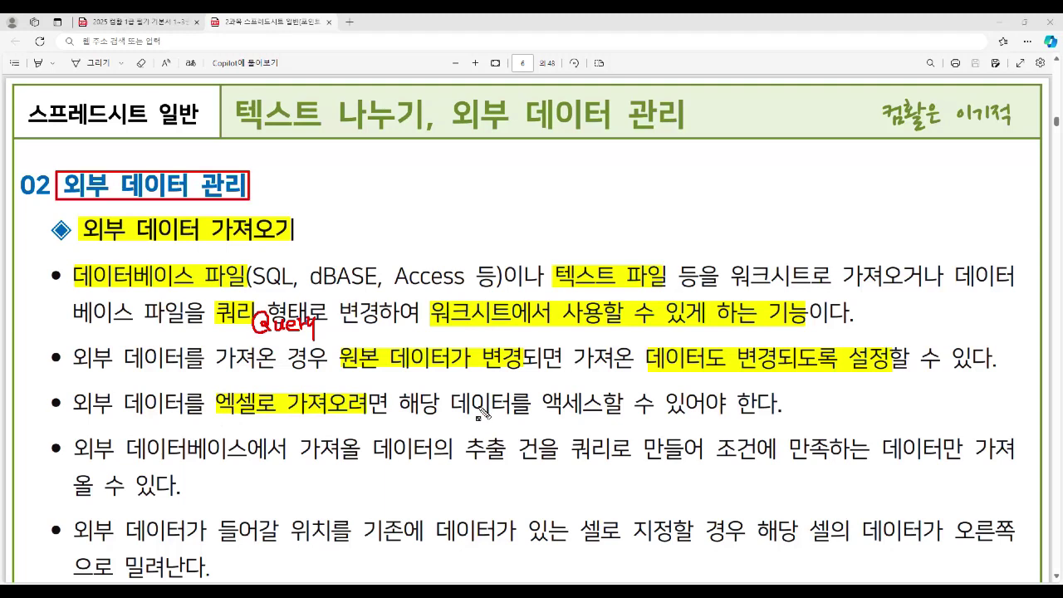
left_click_drag(538, 405, 607, 412)
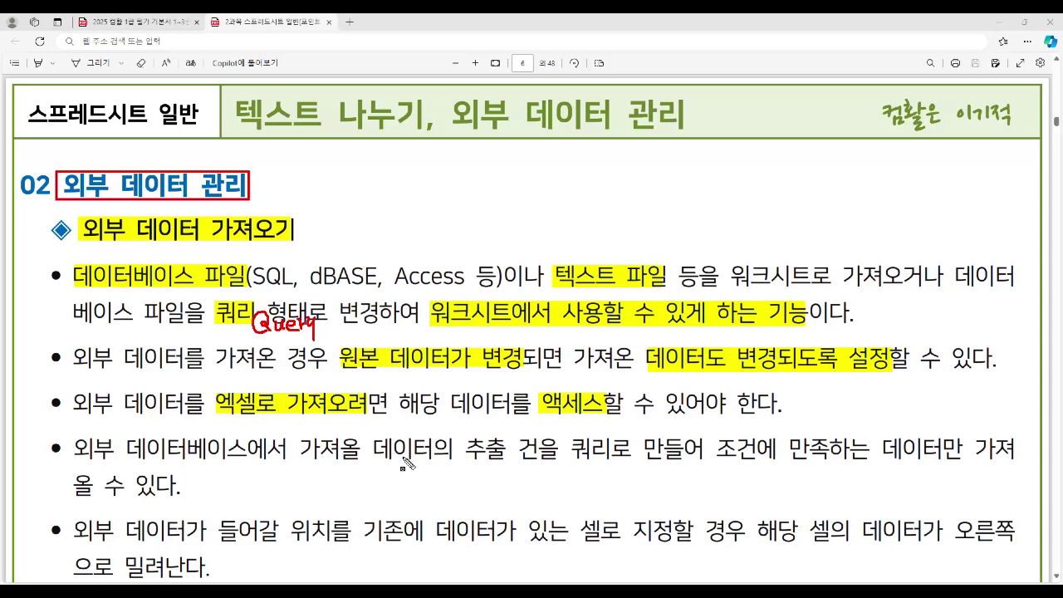
left_click_drag(568, 455, 602, 466)
left_click_drag(715, 449, 945, 462)
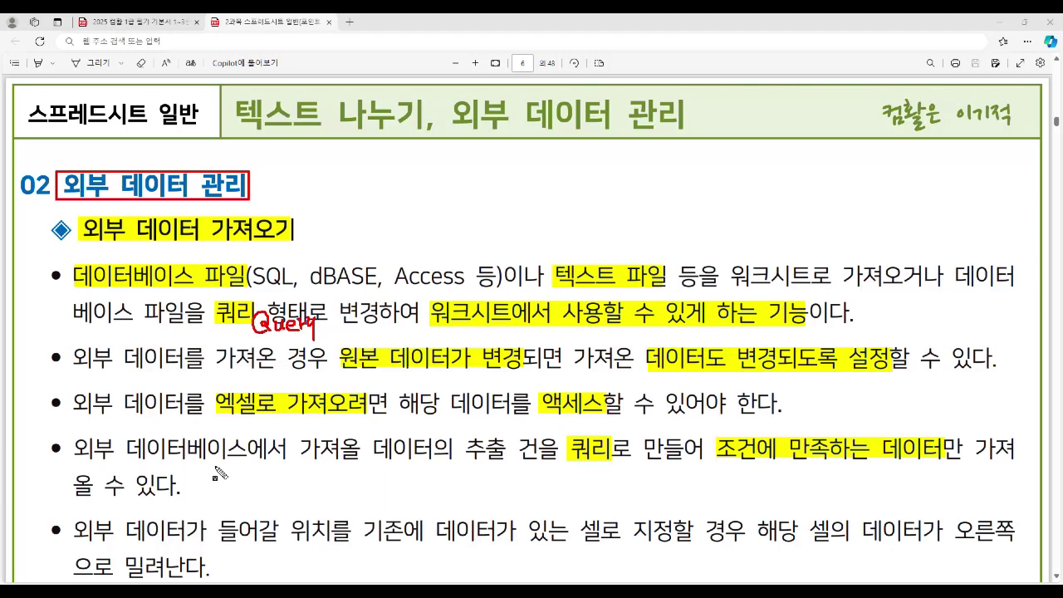
key("Escape")
In the last bullet on page 6, highlight 기존에 데이터가 있는 셀로 지정할 경우 and 셀의 데이터가 오른쪽으로 밀려난다
scroll(240, 456, "down", 2)
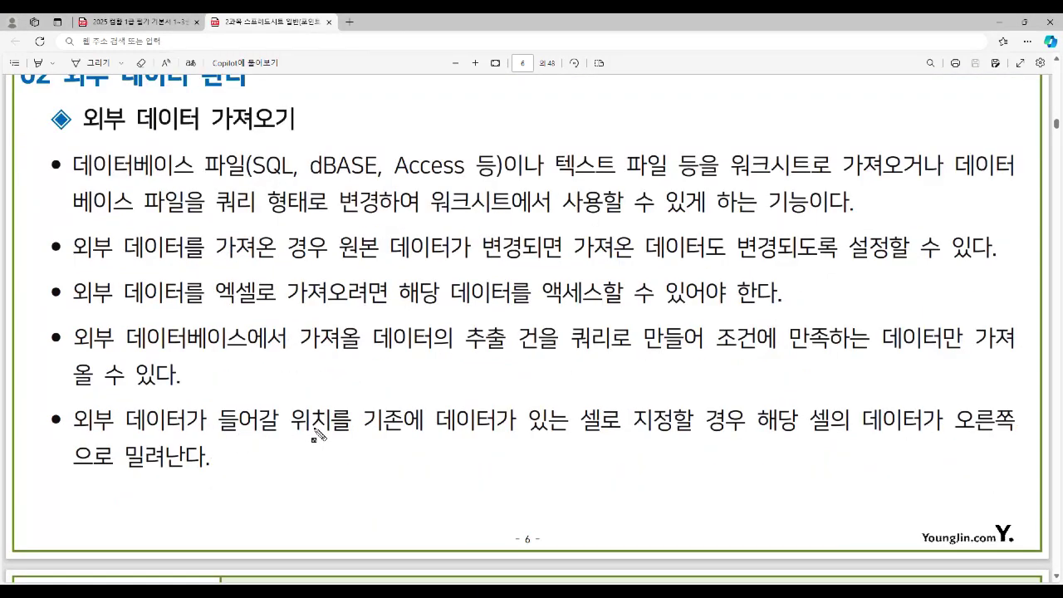
mouse_move(366, 425)
left_mouse_down()
mouse_move(631, 428)
mouse_move(723, 443)
mouse_move(735, 433)
left_mouse_up()
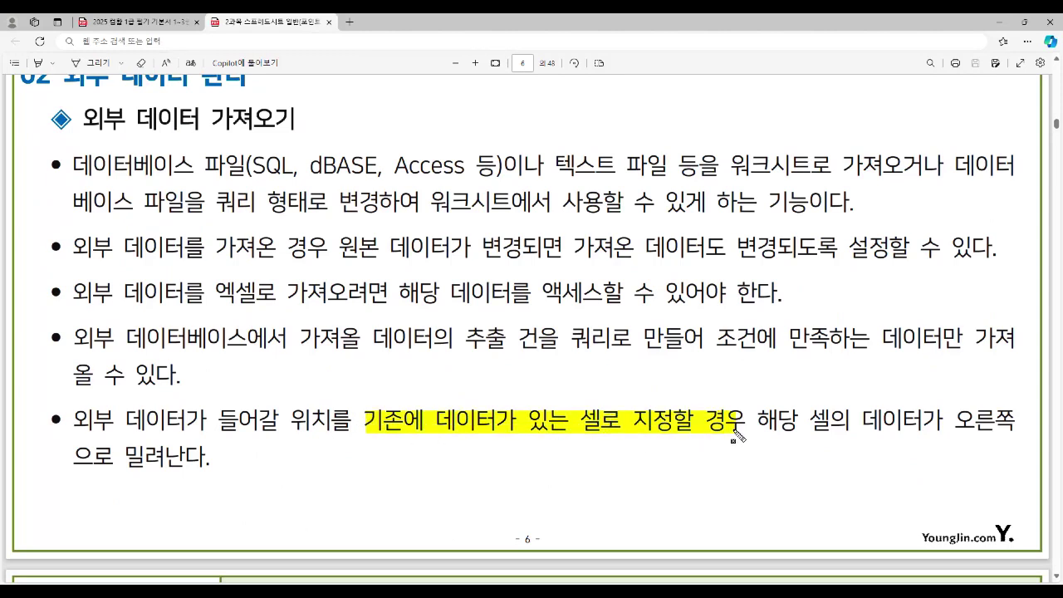
left_click_drag(819, 419, 1000, 440)
left_click_drag(69, 451, 207, 463)
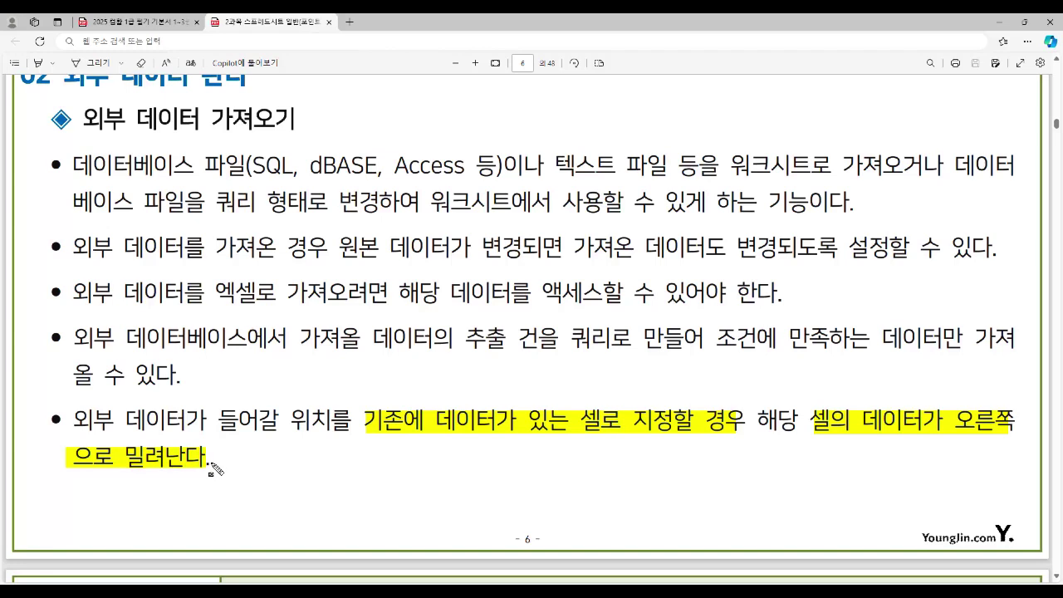
On page 7 of the notes, highlight 테이블 and 쿼리 데이터 in the bullet about Access databases
scroll(296, 438, "down", 7)
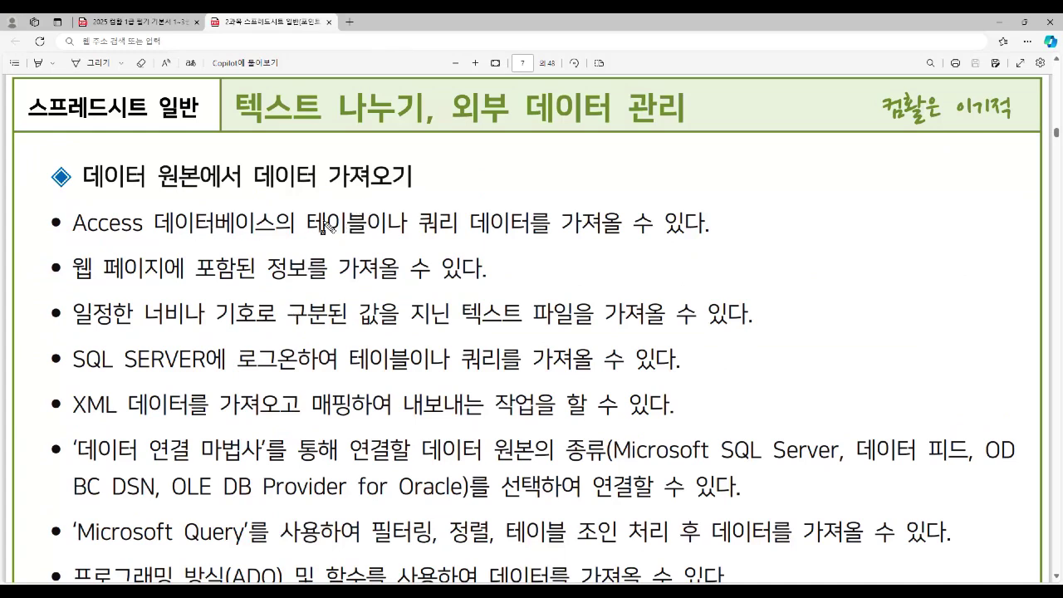
mouse_move(305, 222)
left_mouse_down()
mouse_move(343, 242)
mouse_move(528, 240)
left_mouse_up()
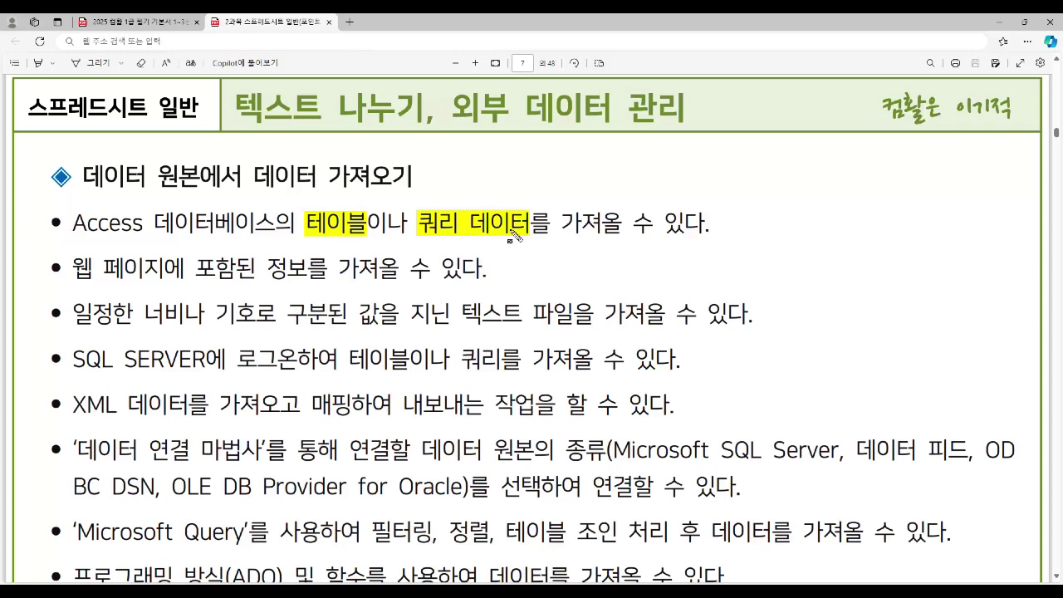